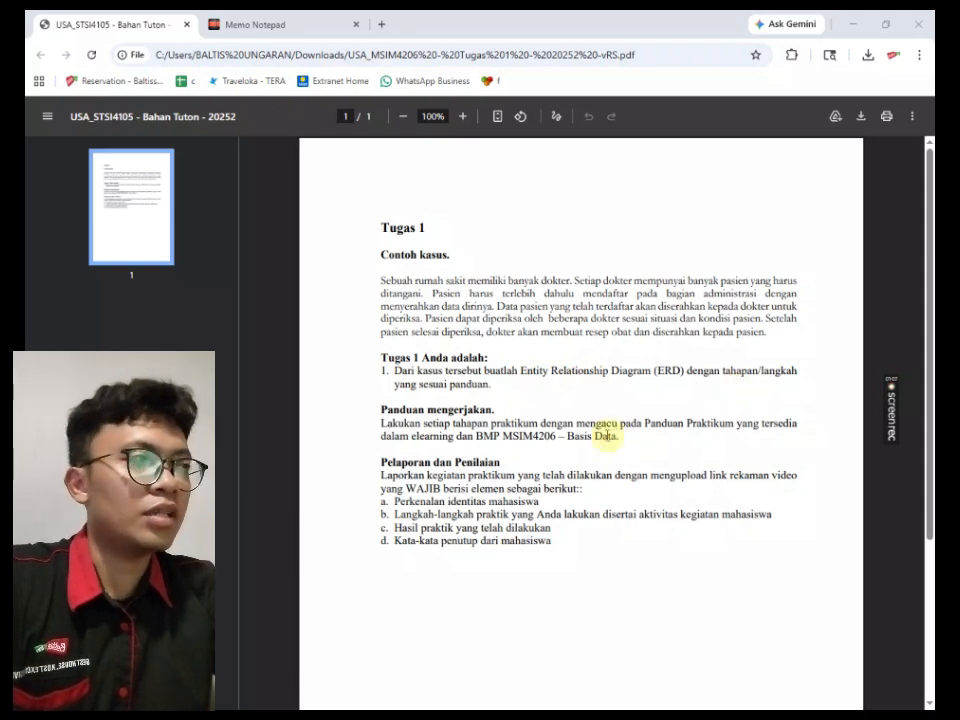
- Compare the Memo Notepad notes on entity identification with the assignment PDF's case, highlighting the entity words dokter, pasien and administrasi
left_click(231, 16)
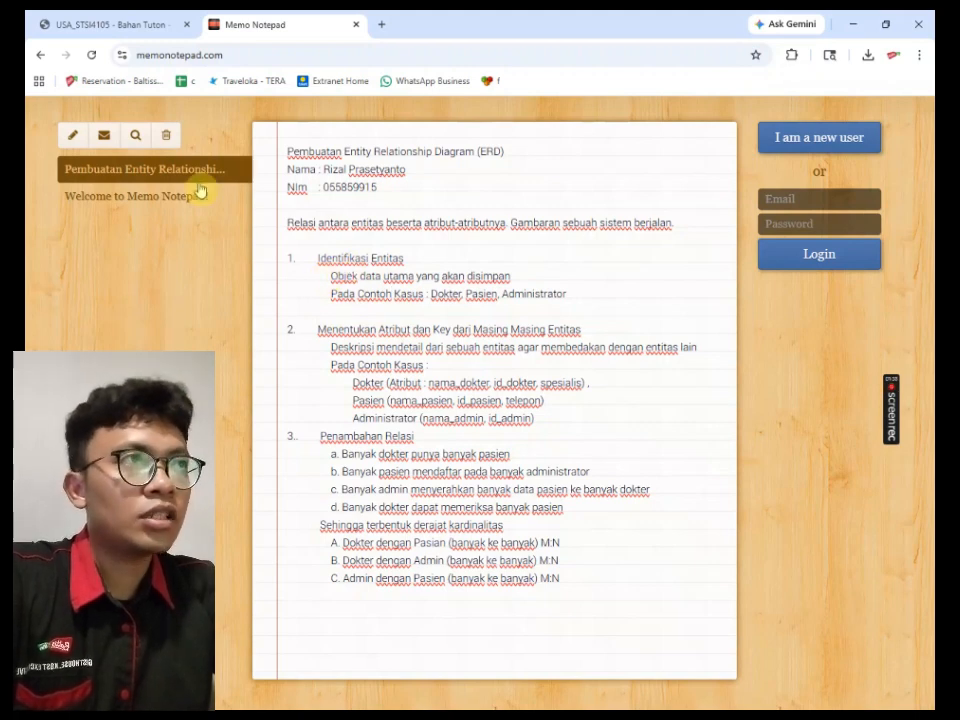
key("ctrl+Tab")
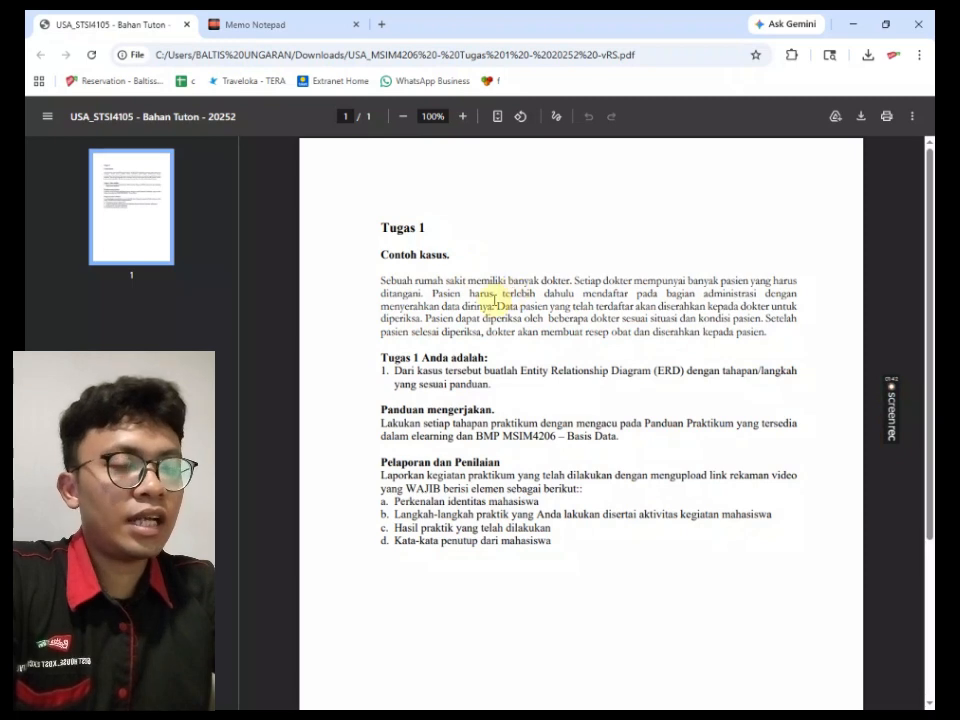
key("ctrl+Tab")
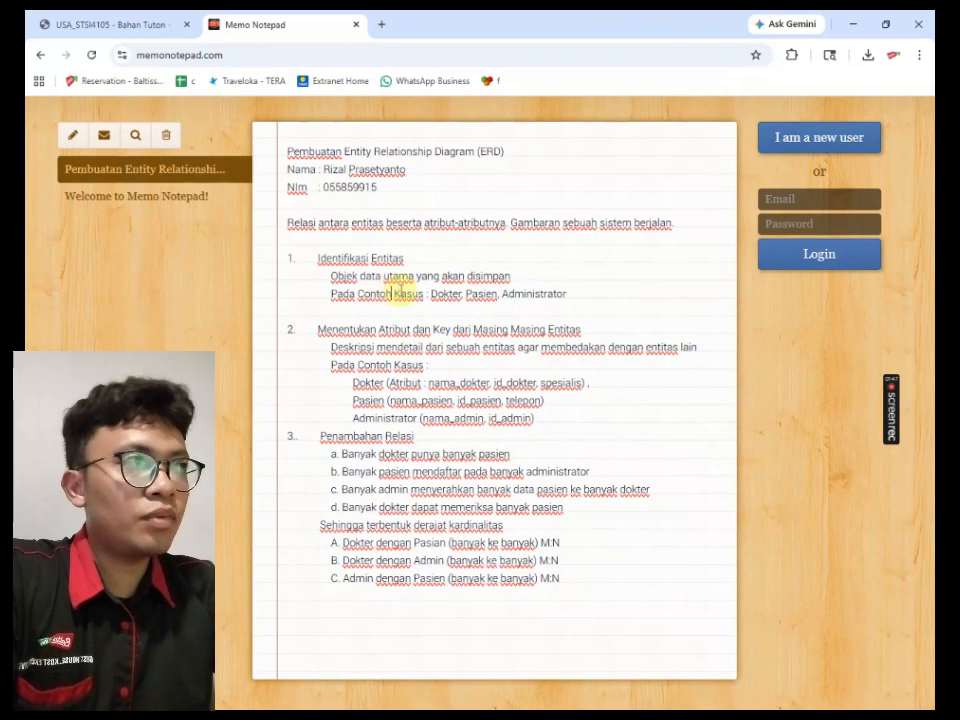
key("ctrl+Tab")
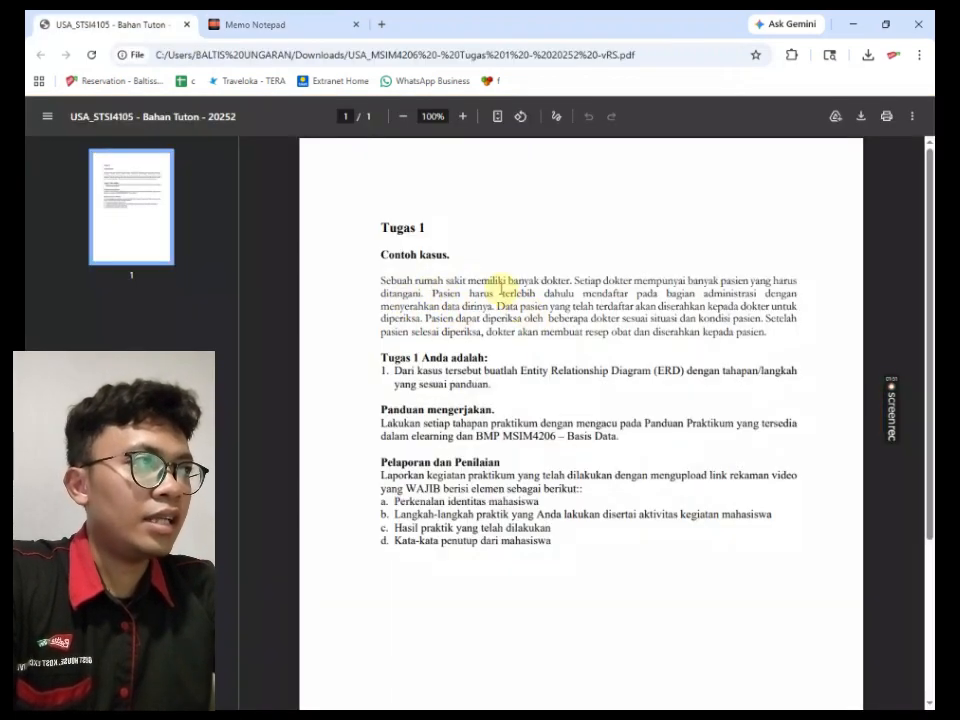
left_click_drag(533, 281, 568, 281)
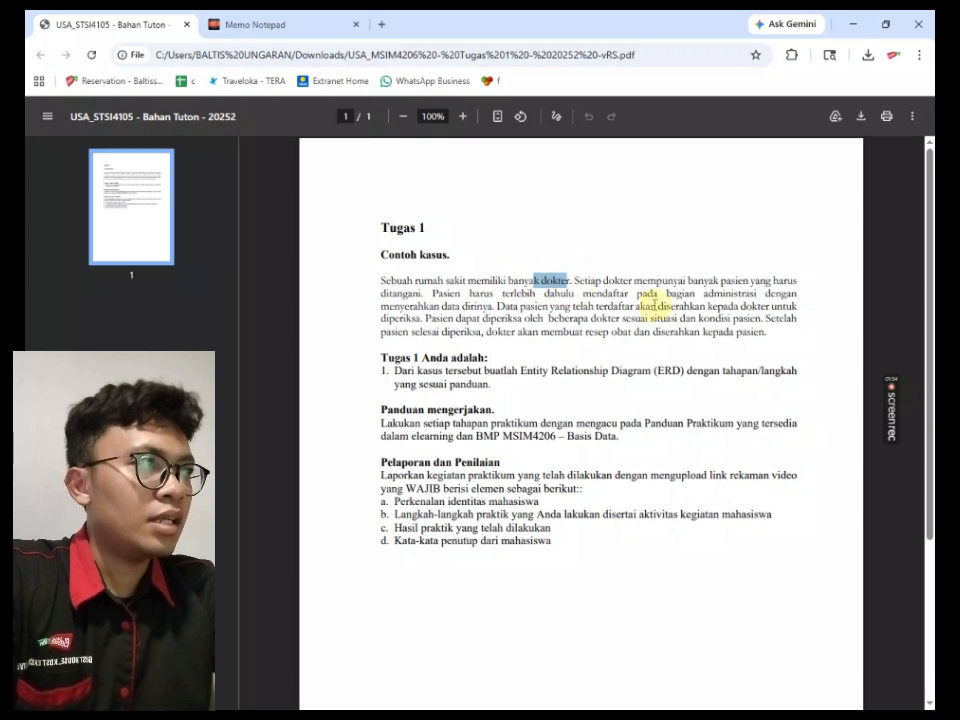
left_click_drag(706, 281, 757, 294)
left_click(716, 296)
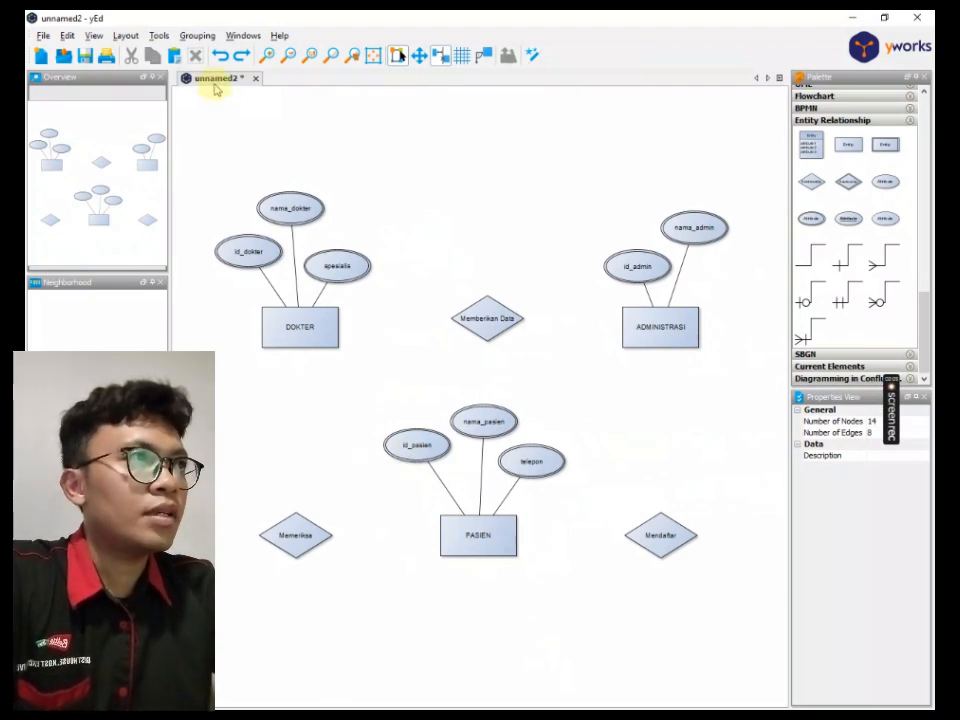
- Switch to yEd and examine the DOKTER, ADMINISTRASI and PASIEN entities in the unnamed2 diagram
scroll(358, 330, "up", 2)
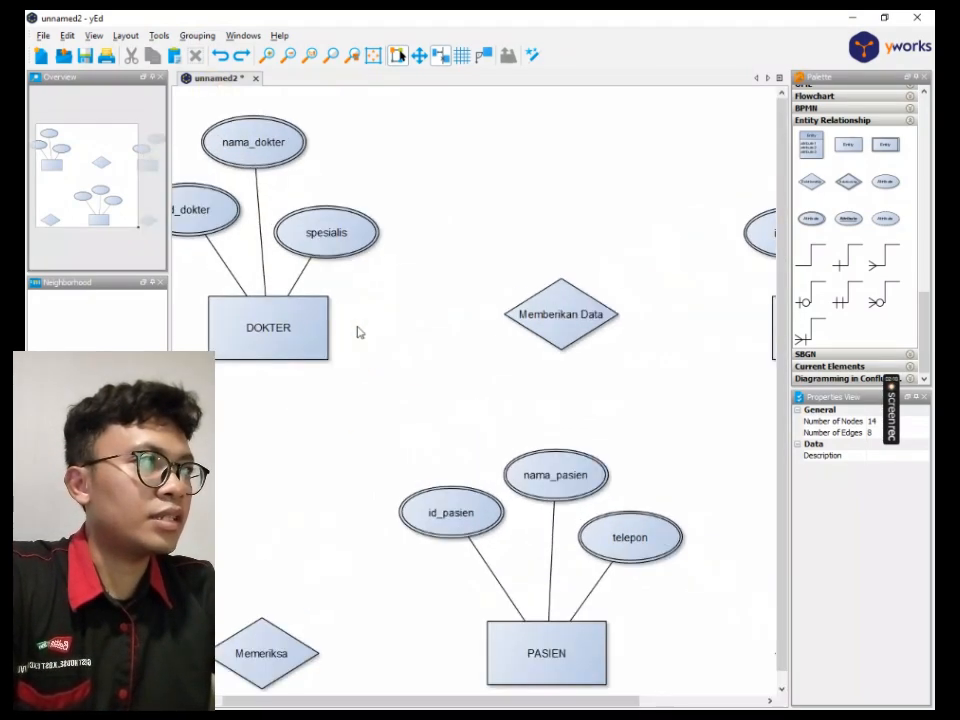
scroll(358, 330, "down", 2)
scroll(443, 369, "up", 2)
scroll(443, 369, "down", 1)
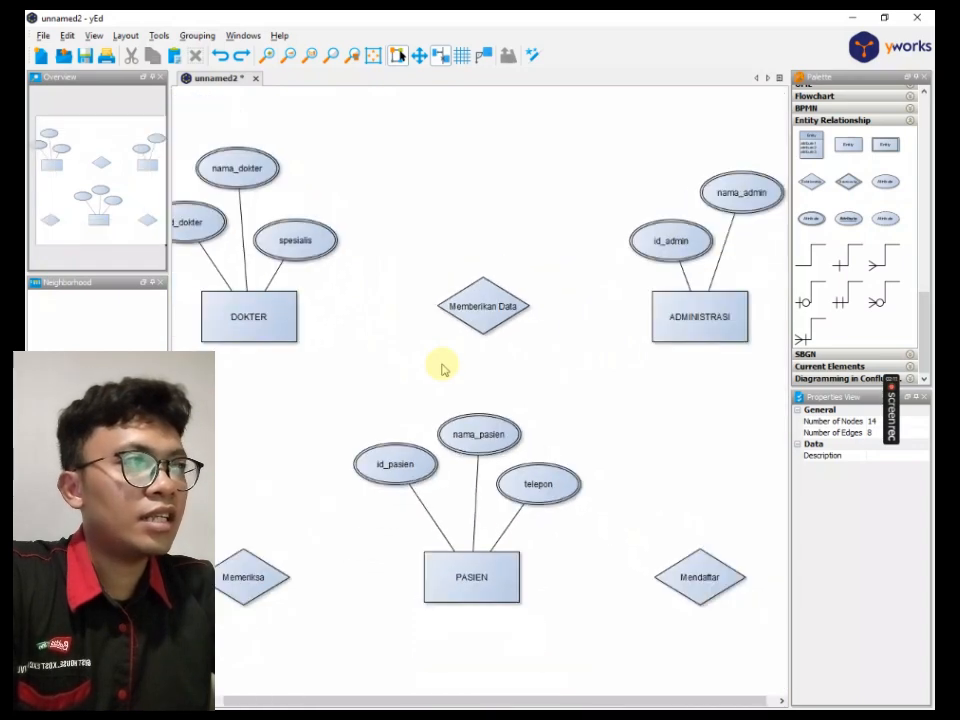
scroll(443, 369, "down", 1)
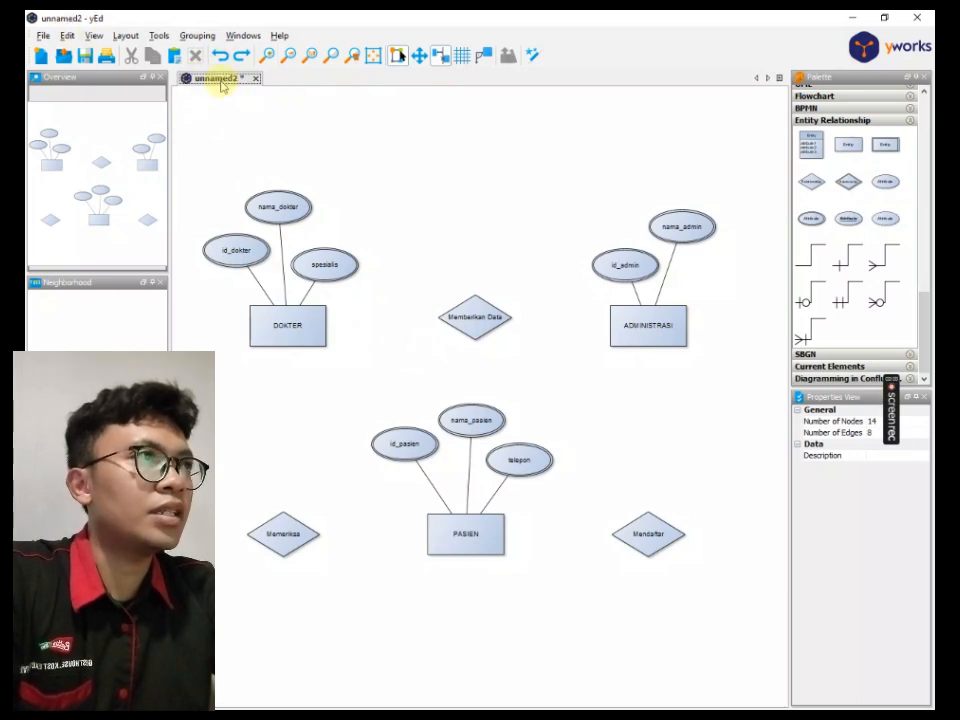
scroll(388, 320, "down", 2)
scroll(422, 350, "up", 2)
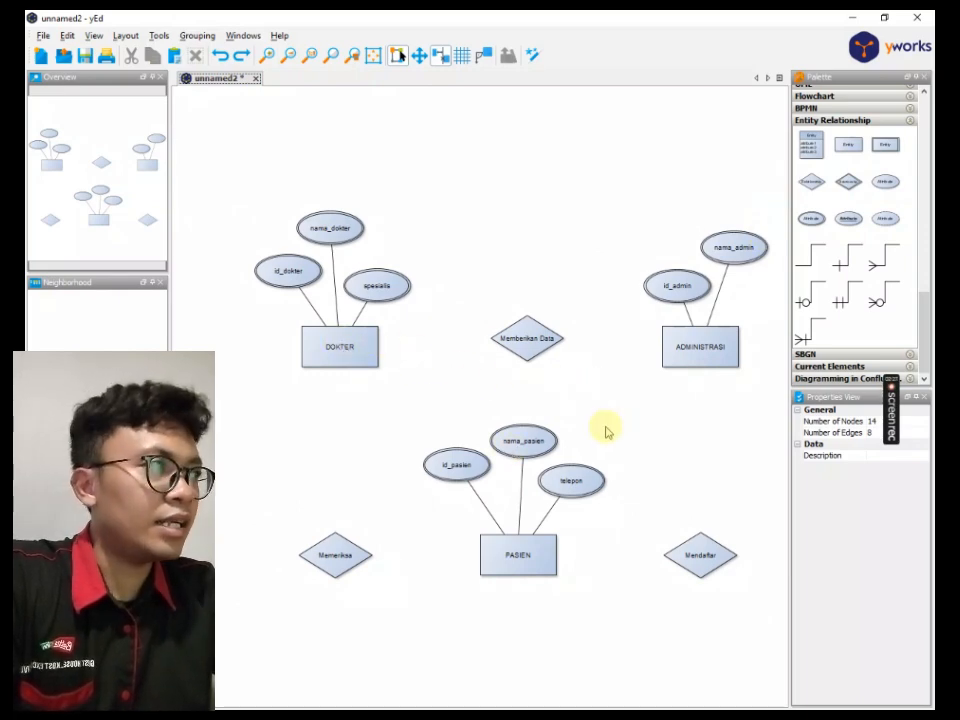
left_click(362, 349)
left_click(699, 345)
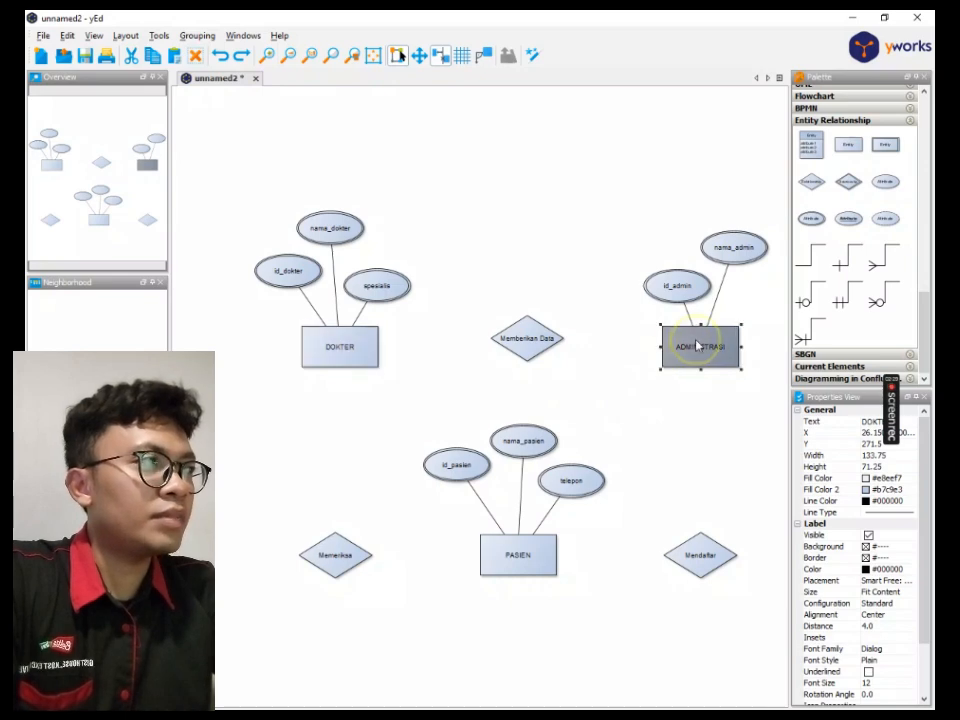
left_click(541, 551)
left_click(339, 357)
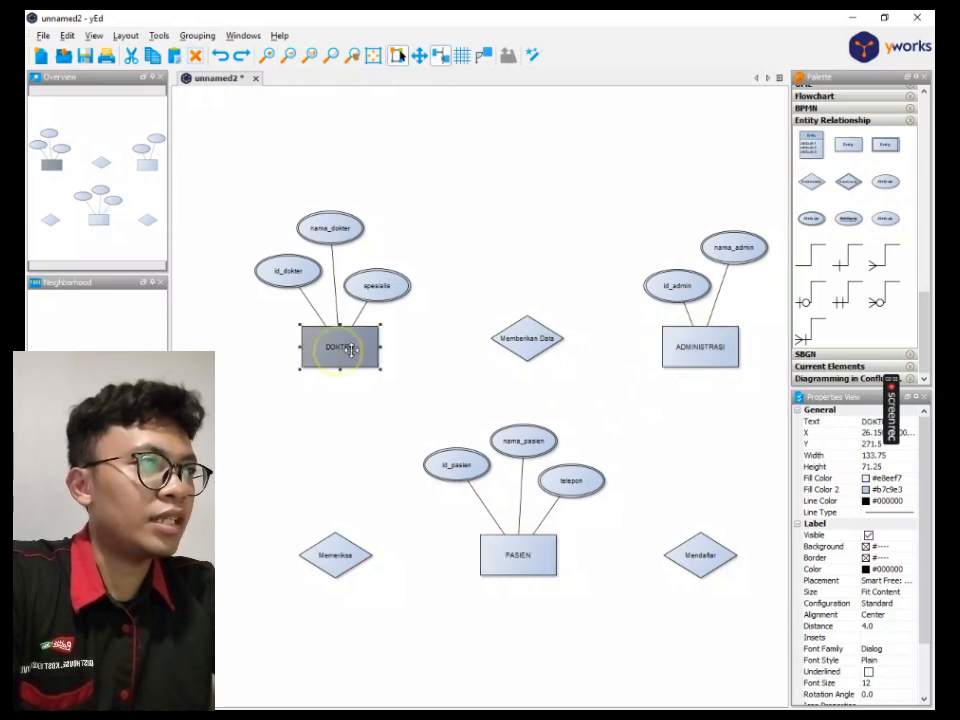
left_click(725, 360)
left_click(524, 567)
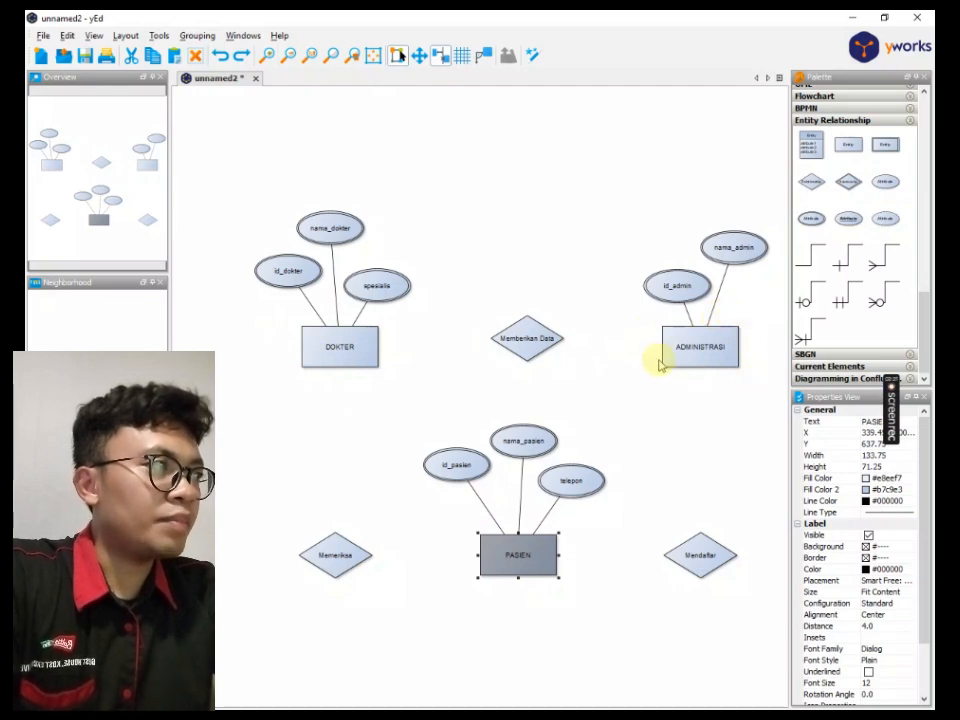
left_click(722, 345)
left_click(345, 348)
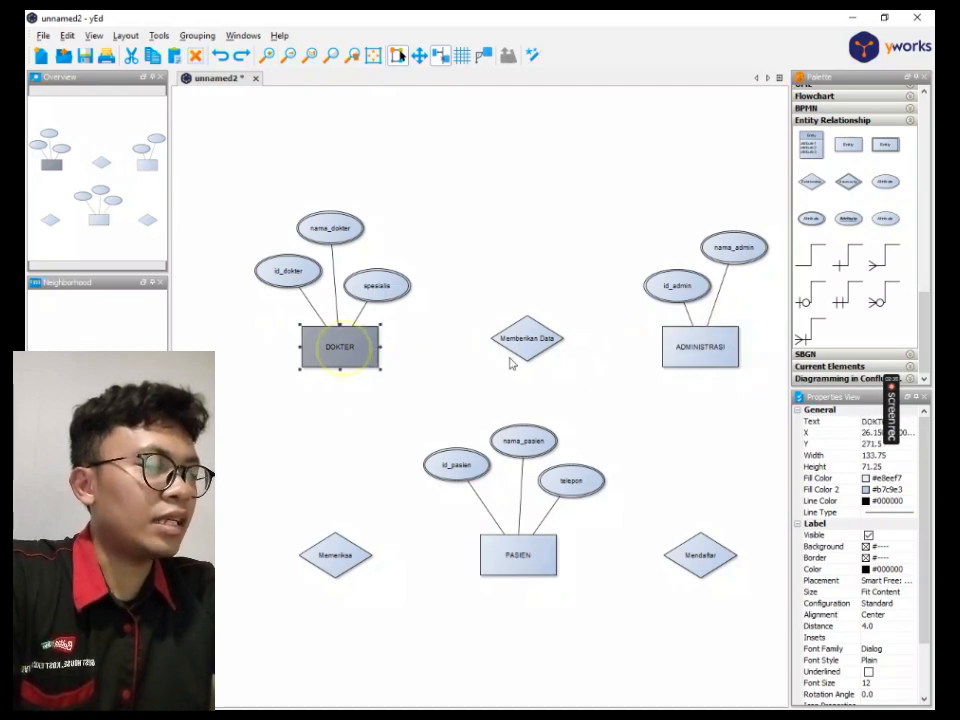
left_click(686, 354)
left_click(513, 549)
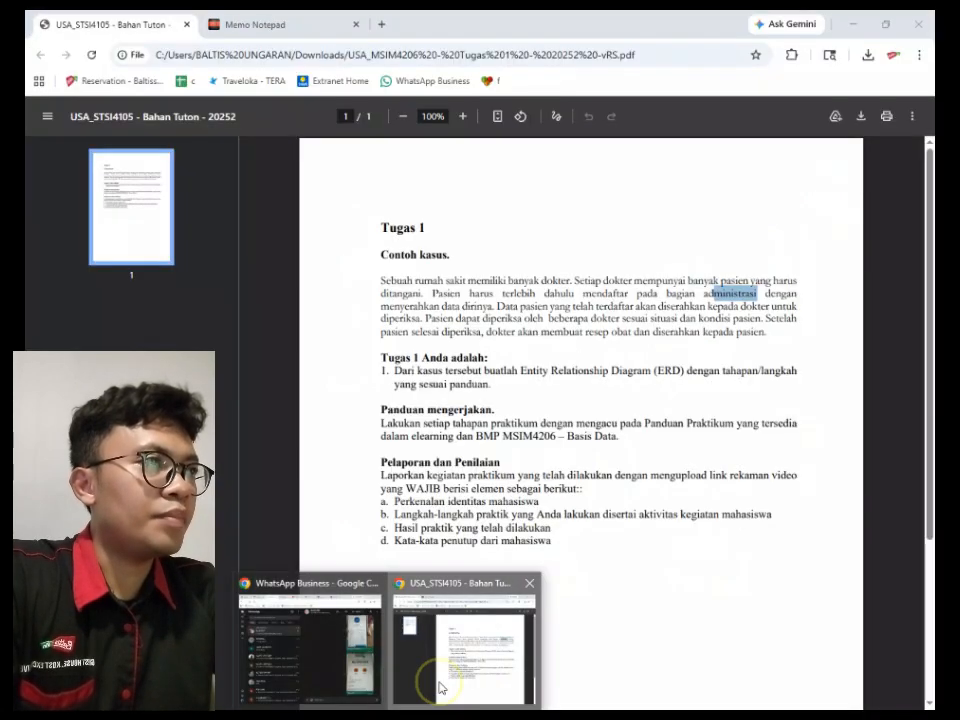
- Switch back to the Chrome browser and review the Memo Notepad section on each entity's attributes and keys
left_click(439, 681)
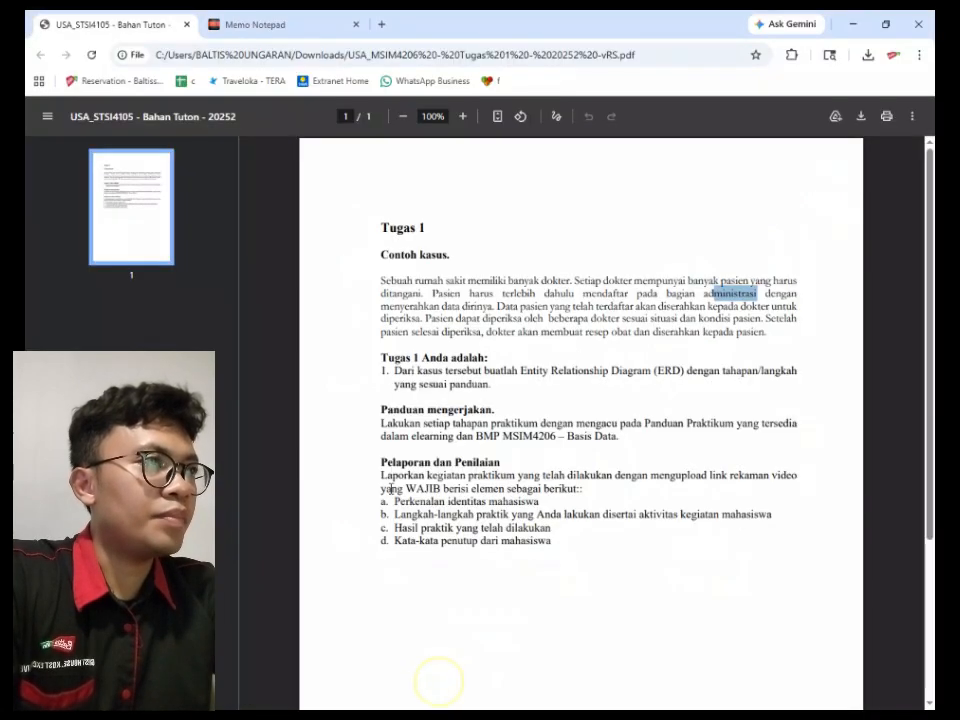
left_click(238, 30)
left_click(404, 364)
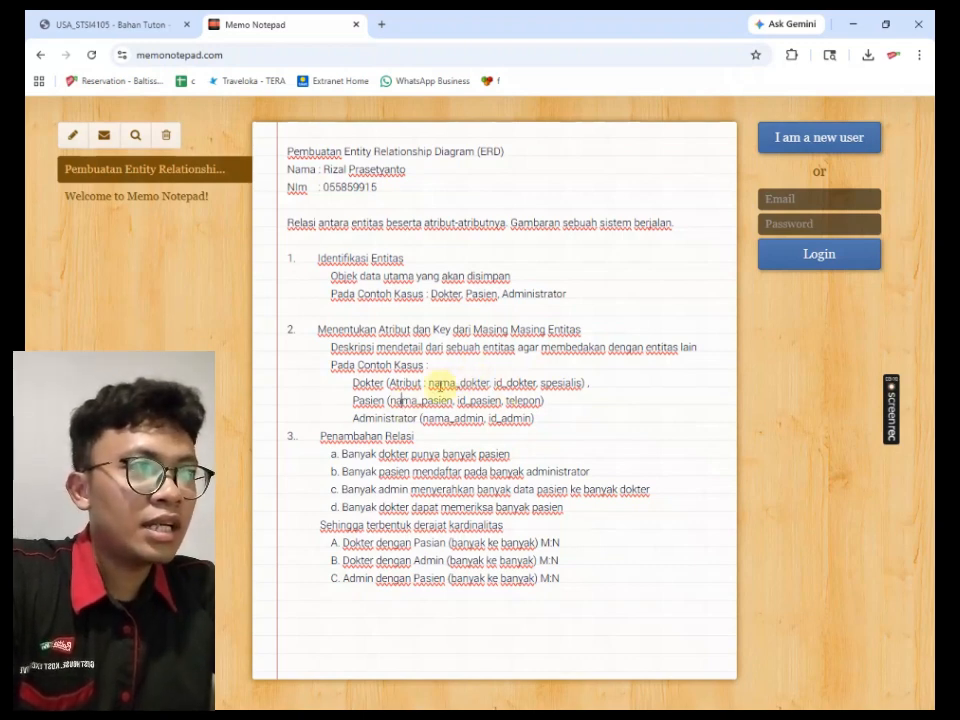
left_click(385, 365)
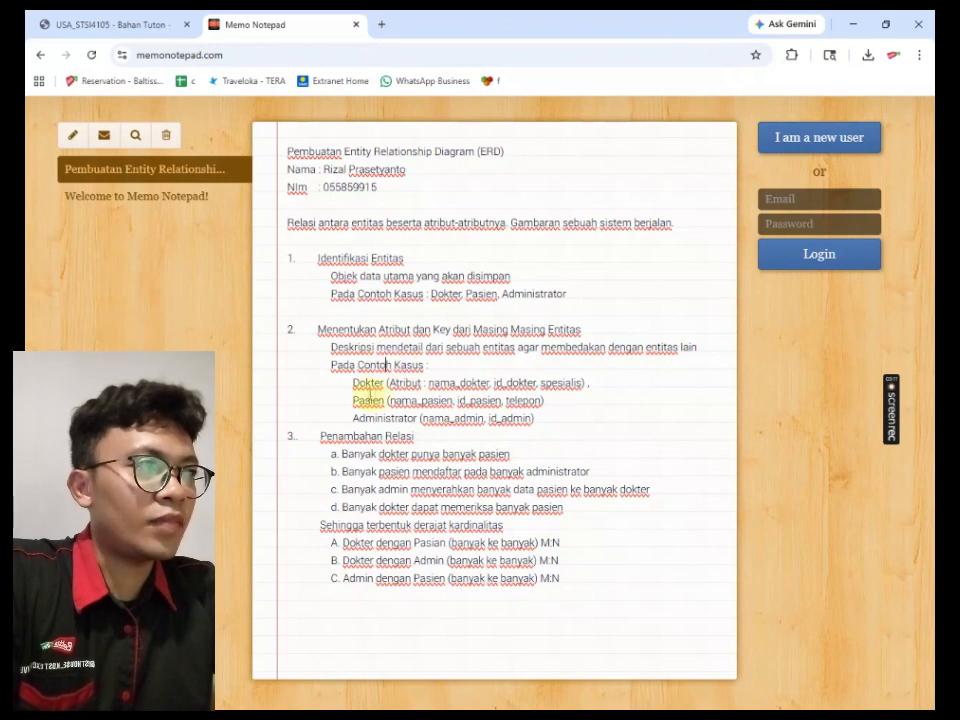
left_click_drag(354, 383, 372, 384)
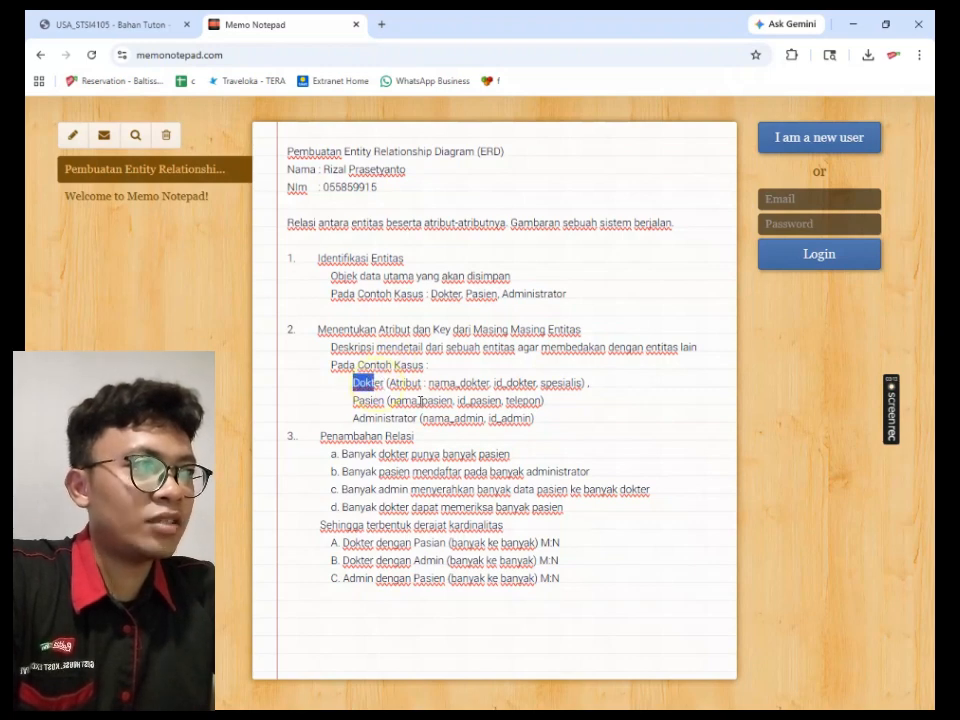
left_click(512, 382)
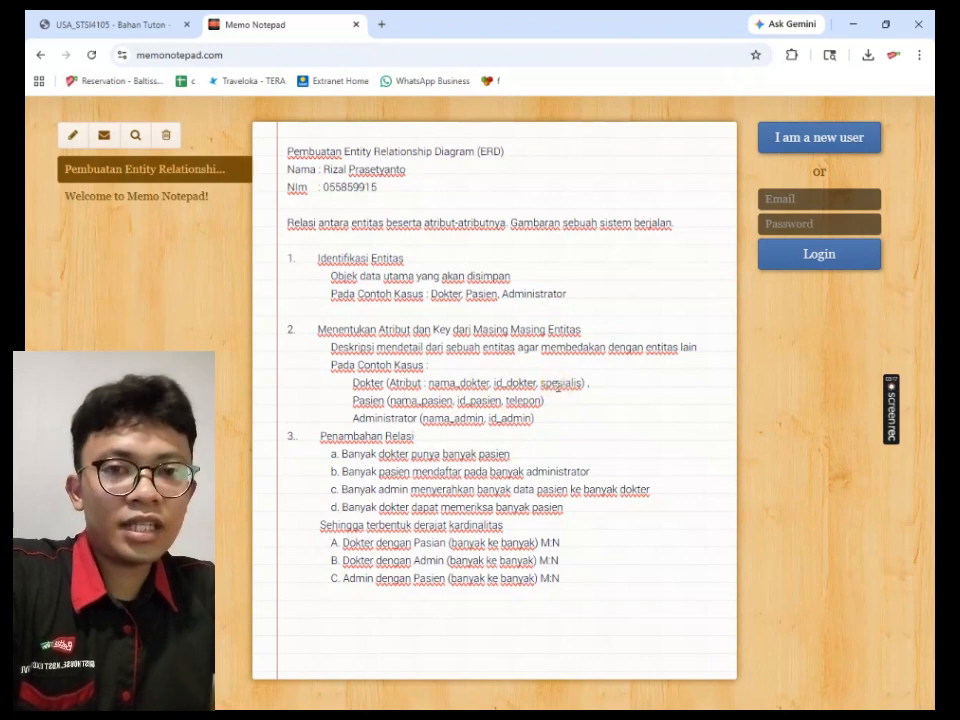
left_click(574, 432)
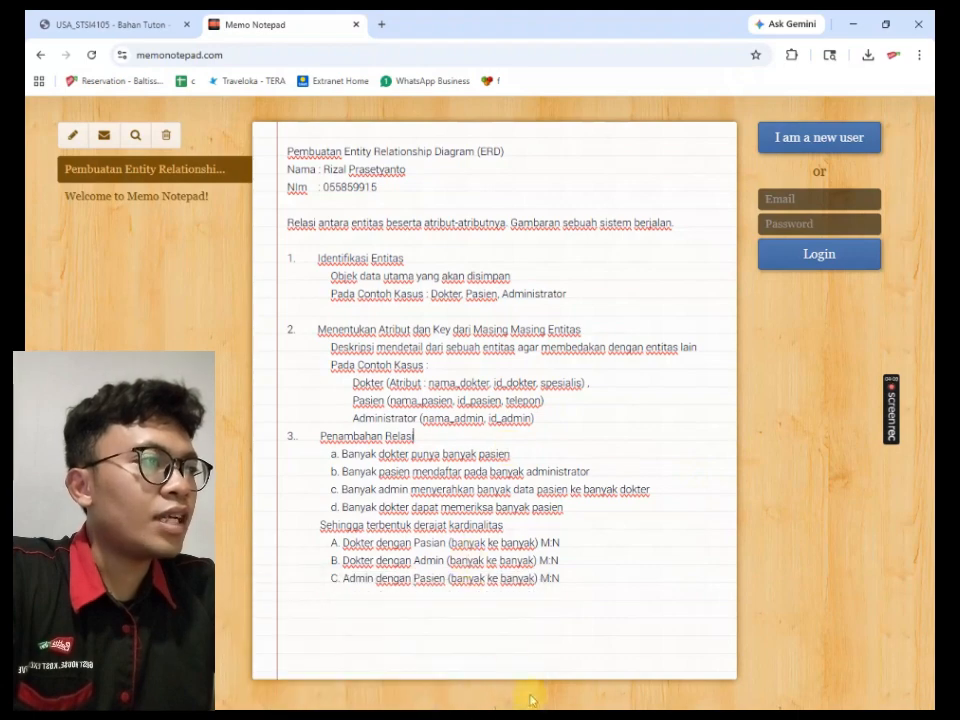
- Switch to yEd and examine the DOKTER entity's id_dokter, nama_dokter and spesialis attributes
key("alt+Tab")
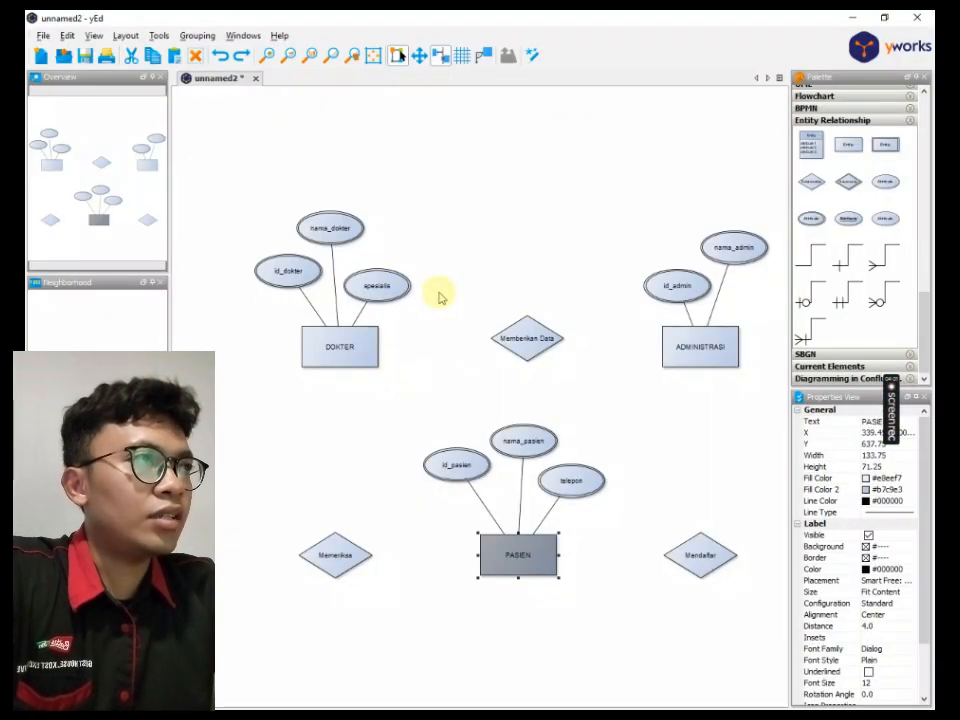
scroll(416, 298, "up", 1)
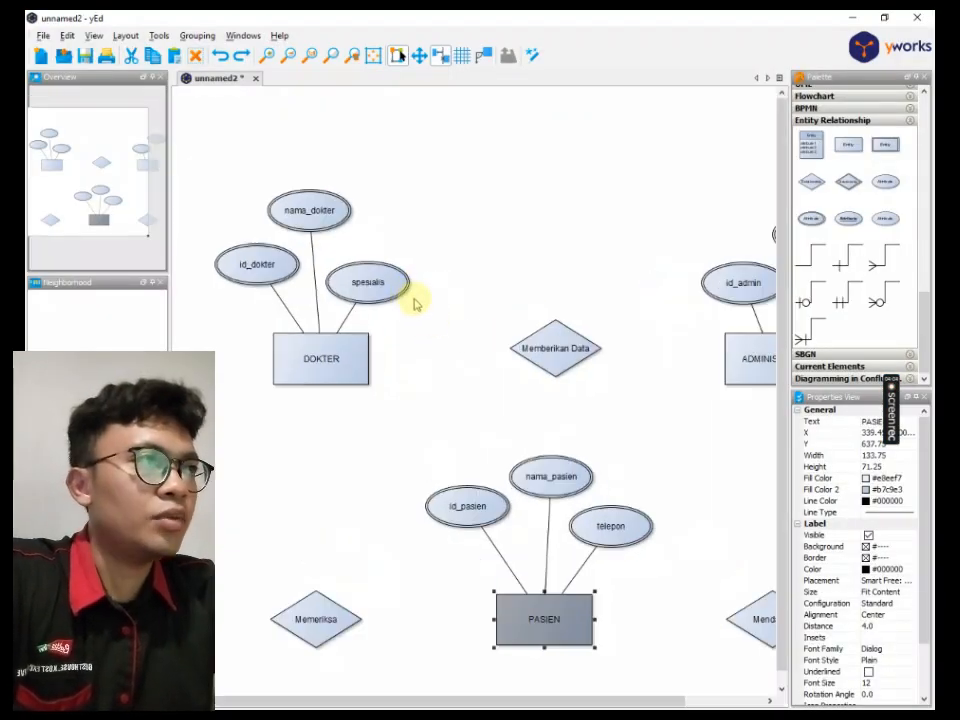
left_click(250, 265)
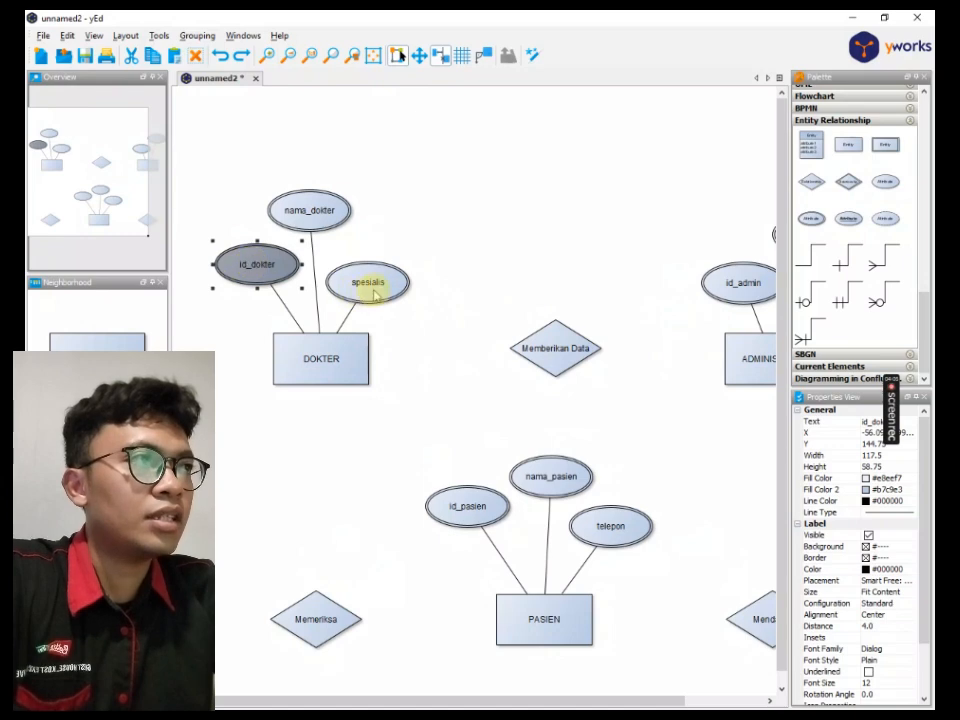
left_click(368, 284)
left_click(326, 224)
left_click(463, 258)
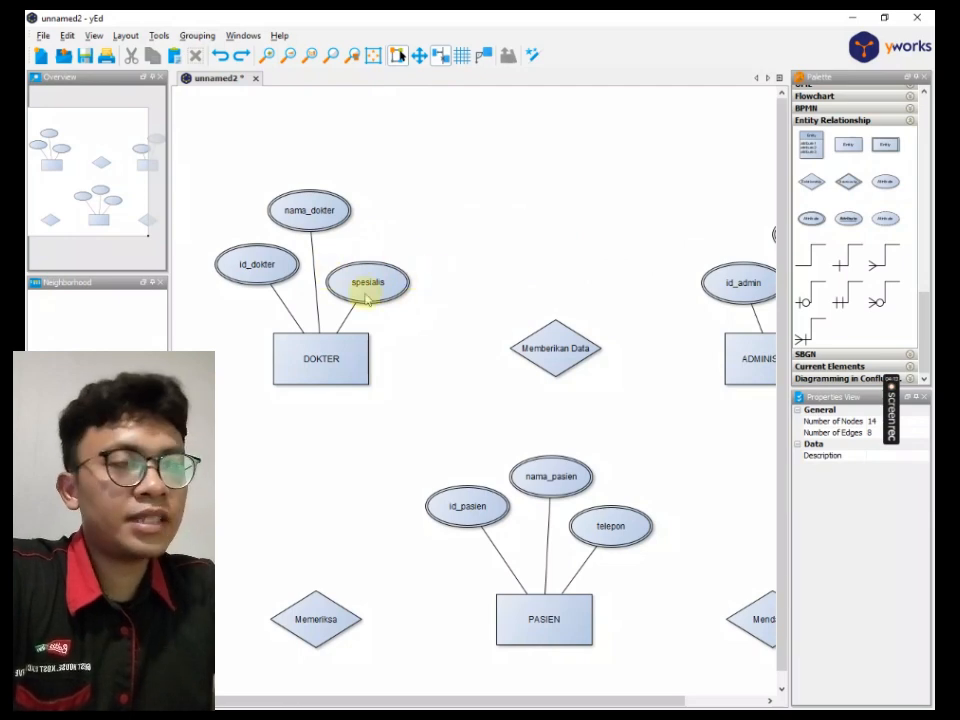
scroll(471, 285, "down", 1)
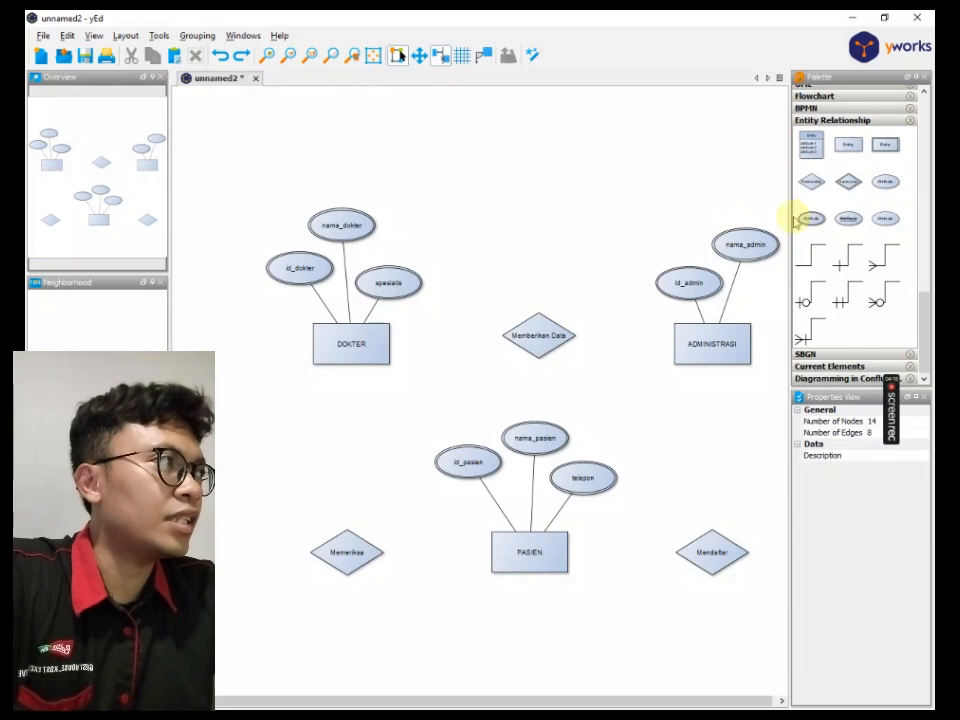
left_click(386, 280)
left_click(350, 220)
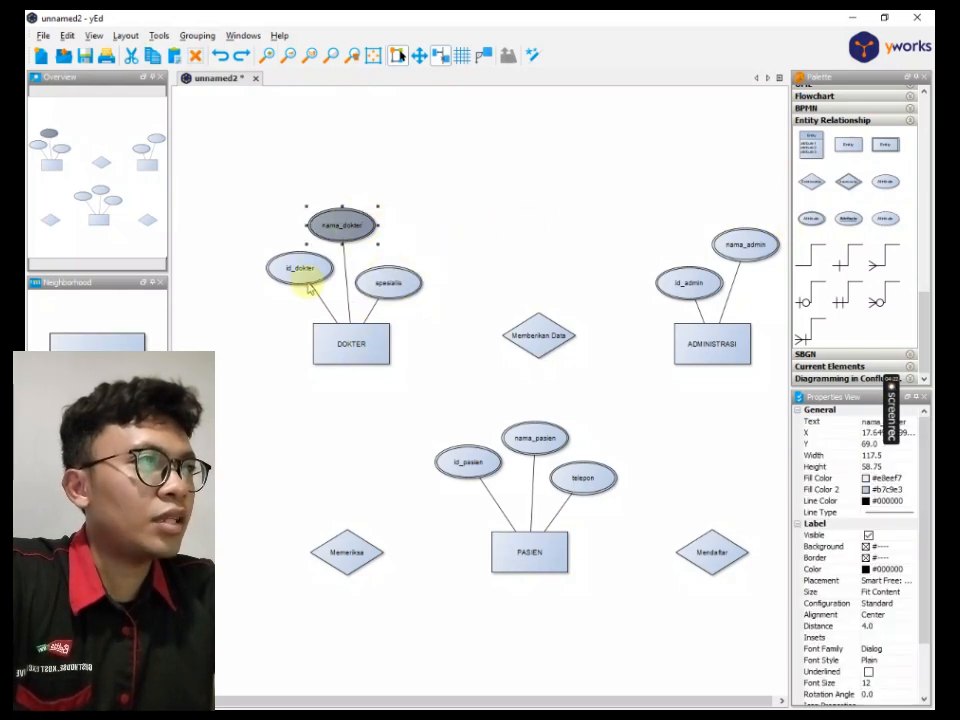
left_click(310, 283)
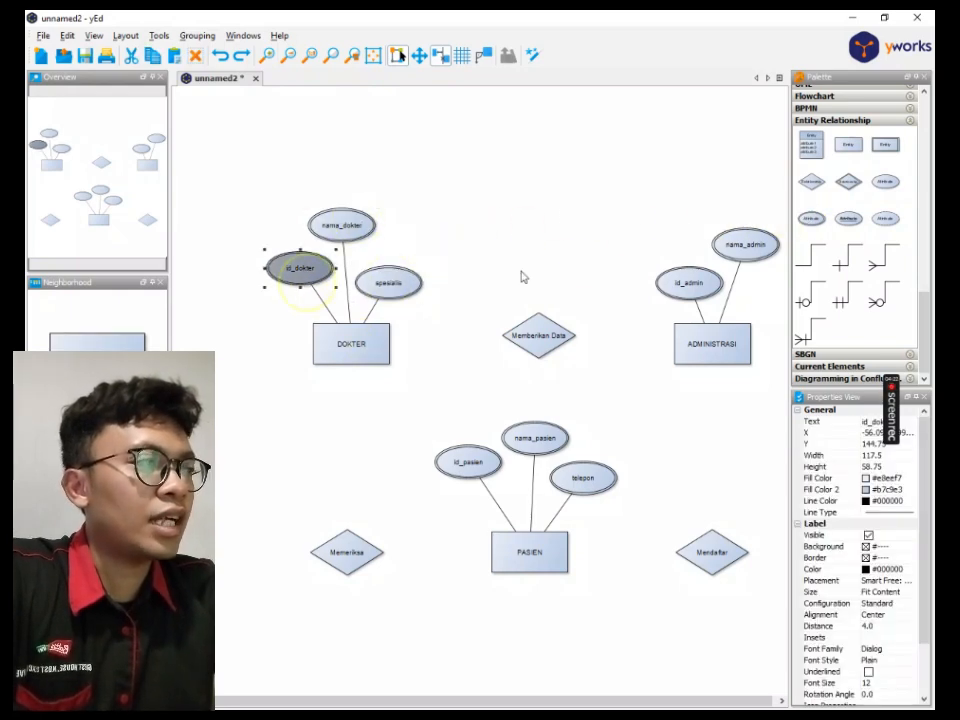
- Examine the attributes of ADMINISTRASI (id_admin, nama_admin) and PASIEN (id_pasien, nama_pasien, telepon)
left_click(688, 285)
left_click(740, 243)
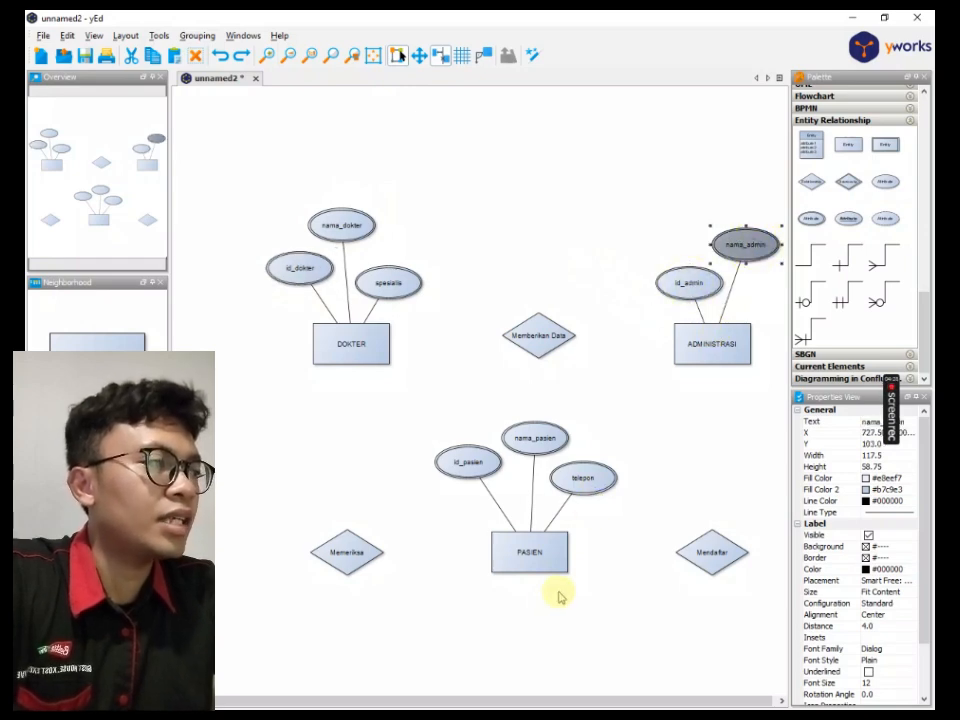
left_click(520, 560)
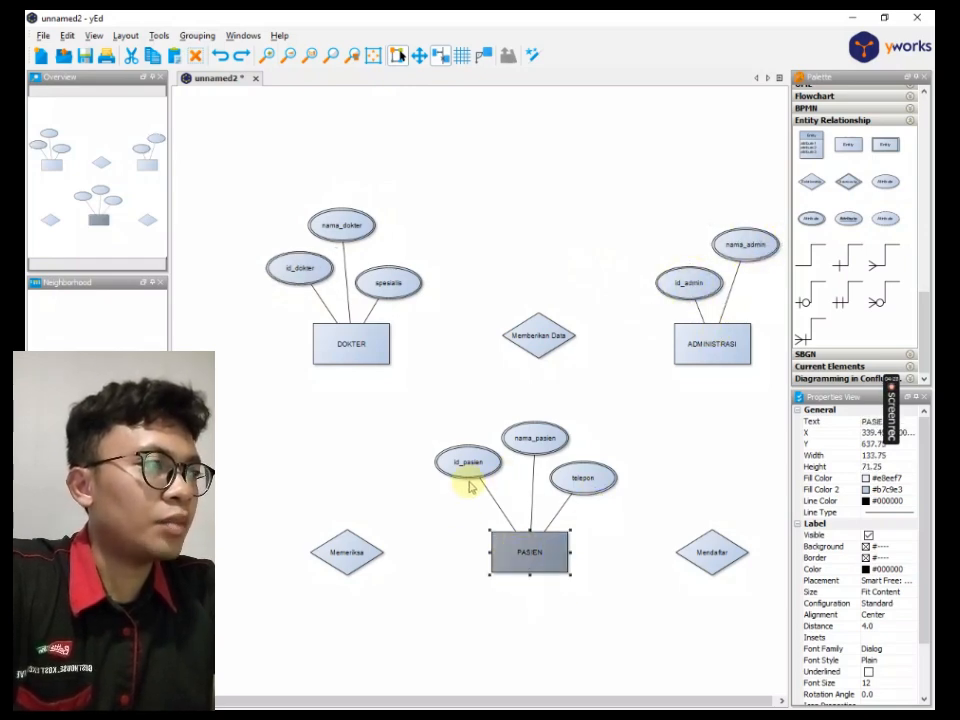
left_click(497, 463)
left_click(535, 438)
left_click(583, 477)
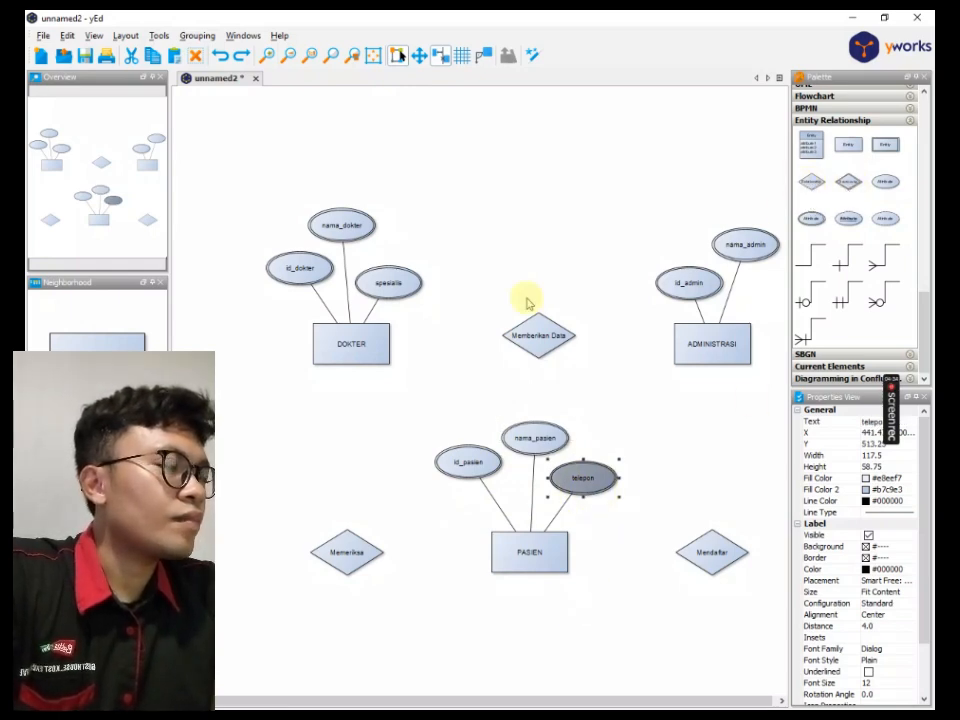
- Switch to Memo Notepad in the browser and review section 3, Penambahan Relasi
key("alt+Tab")
left_click(432, 343)
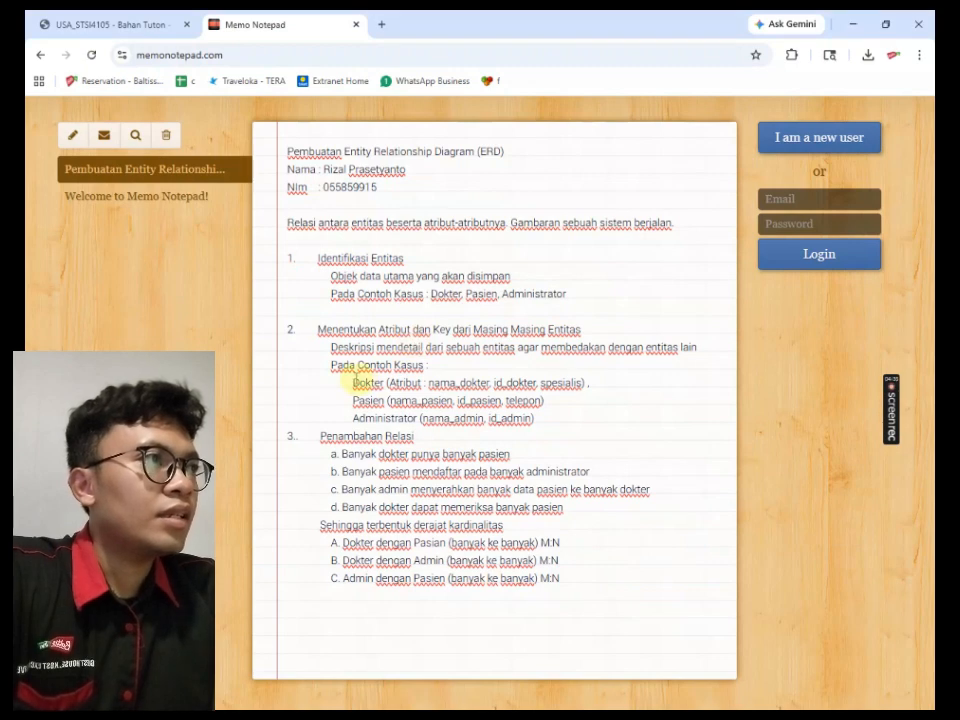
left_click_drag(296, 437, 422, 437)
left_click(463, 471)
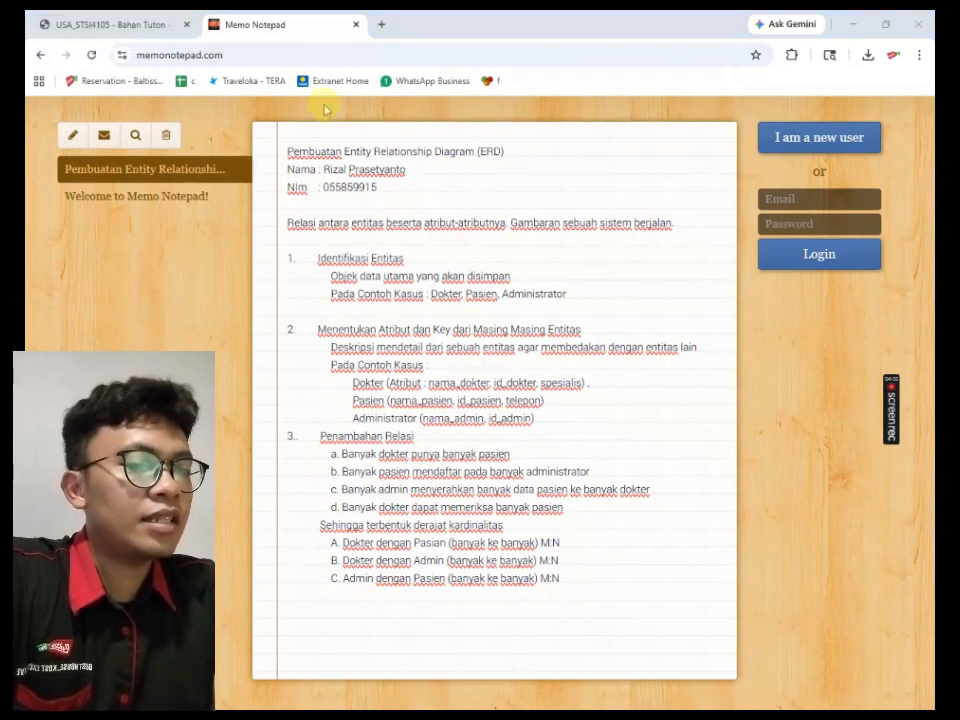
- Reopen the assignment PDF and reread the whole Contoh kasus paragraph for the relationships between entities
left_click(176, 26)
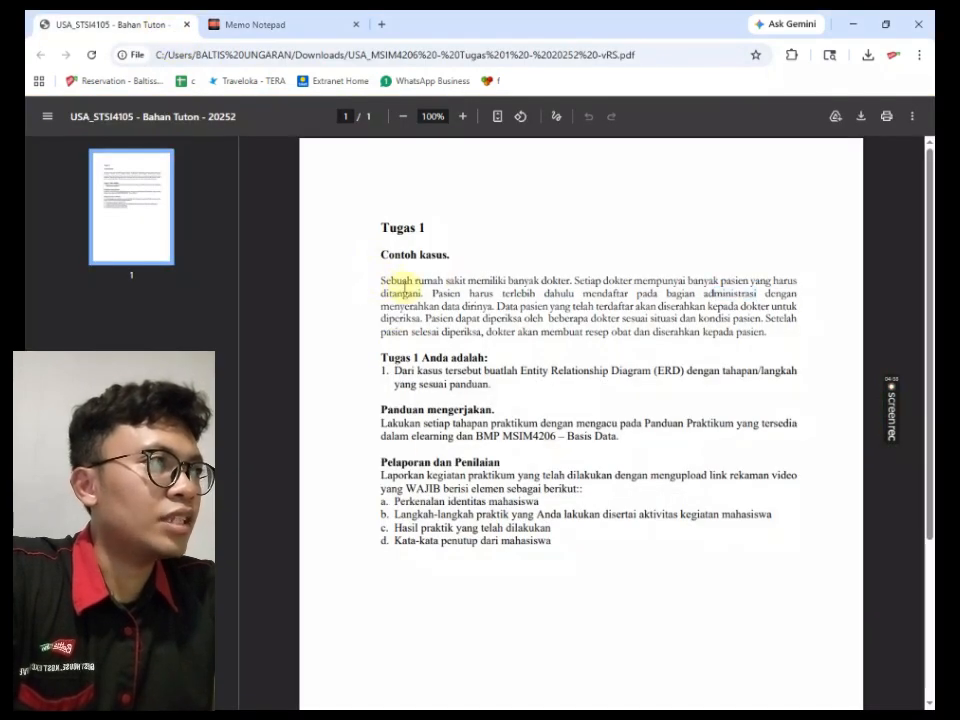
left_click_drag(381, 283, 801, 347)
left_click(516, 274)
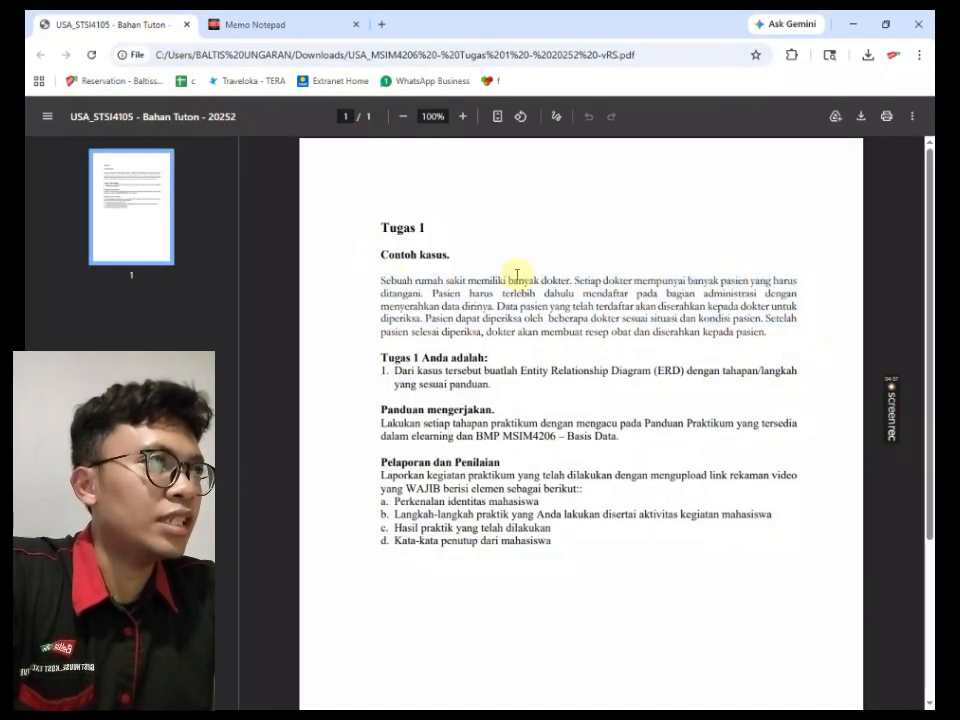
- Review the relationship and cardinality notes in Memo Notepad, and switch back to the yEd diagram
key("ctrl+Tab")
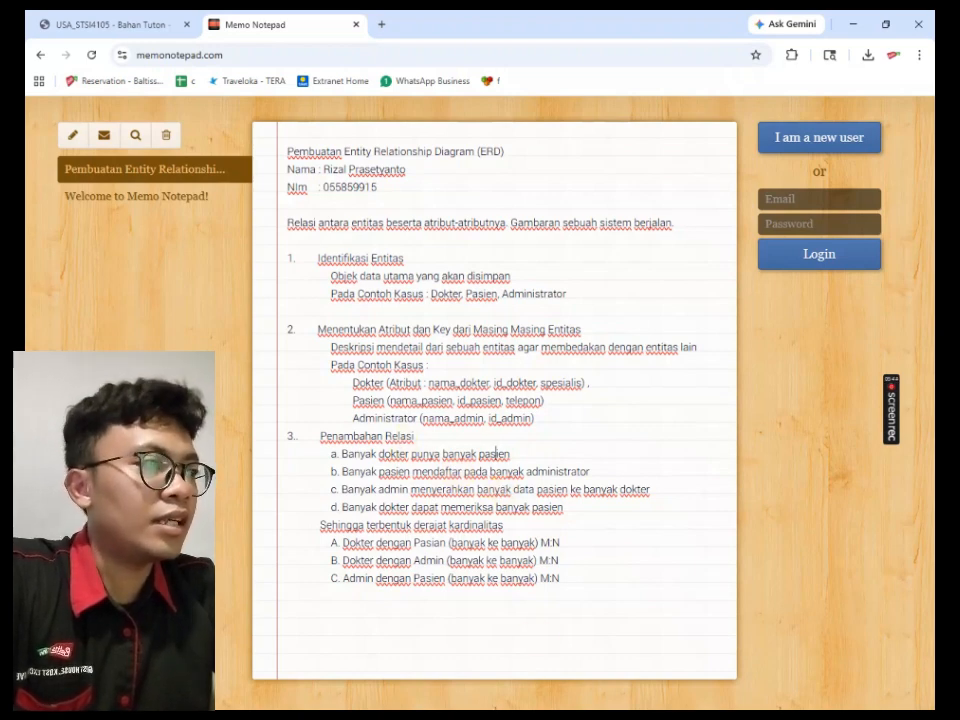
key("alt+Tab")
left_click(650, 430)
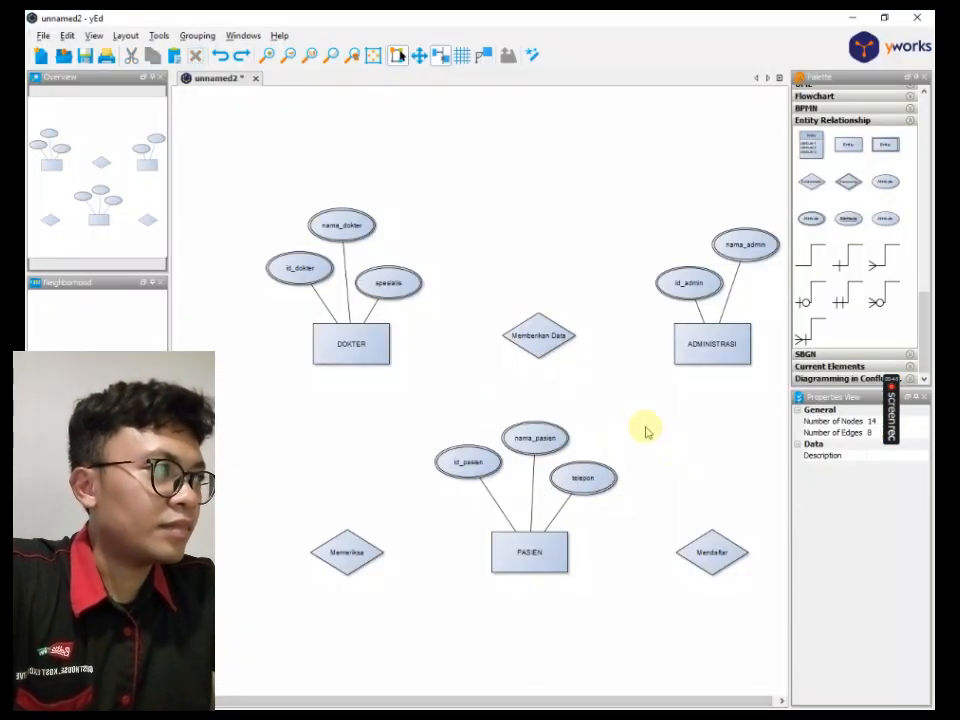
- Examine the ADMINISTRASI, PASIEN and DOKTER entities and the Mendaftar and Memeriksa relationships that link them
left_click(693, 356)
left_click(812, 265)
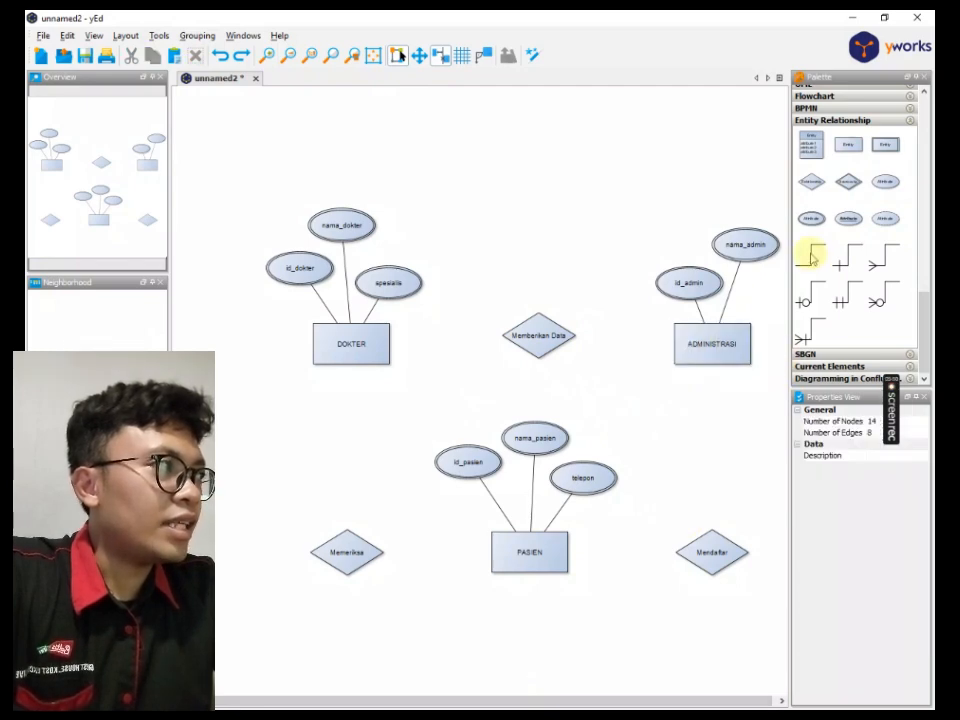
left_click(527, 560)
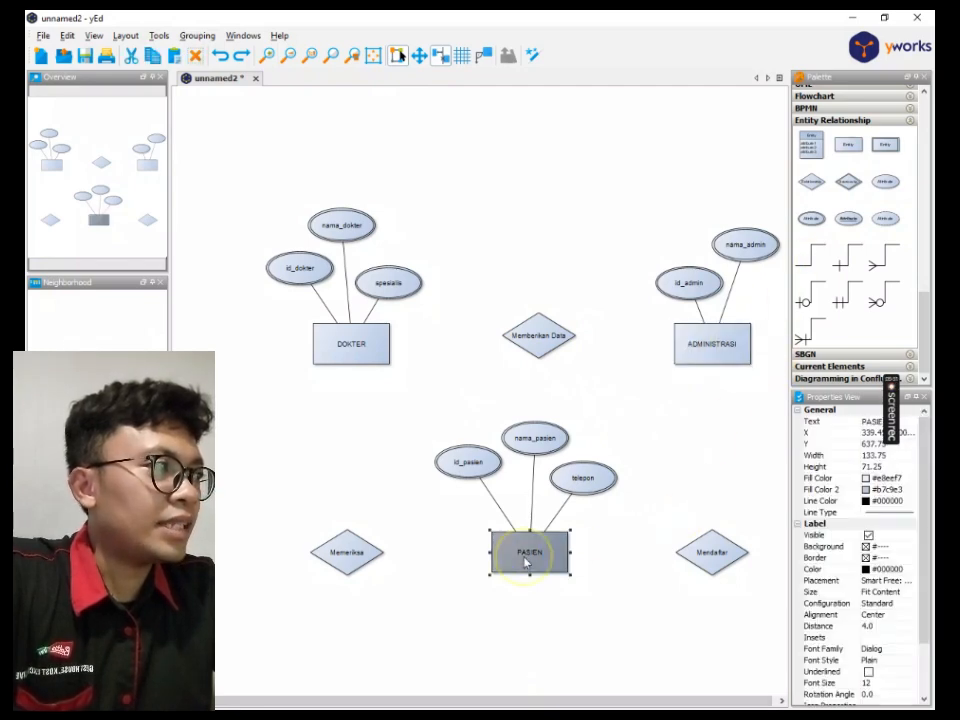
left_click(724, 552)
left_click(712, 340)
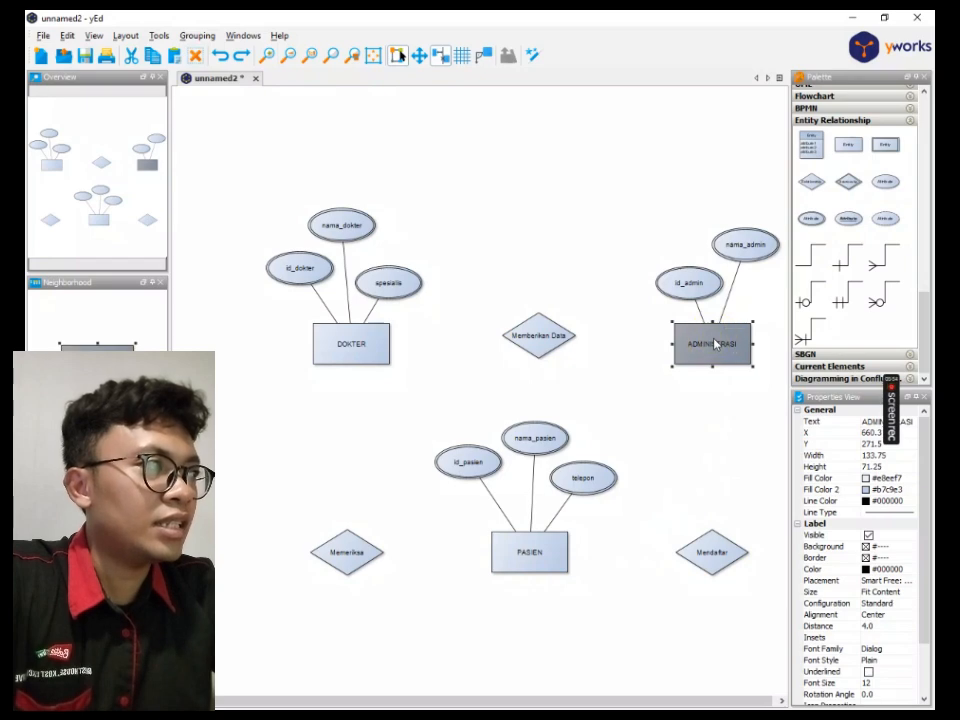
left_click(340, 345)
left_click(347, 551)
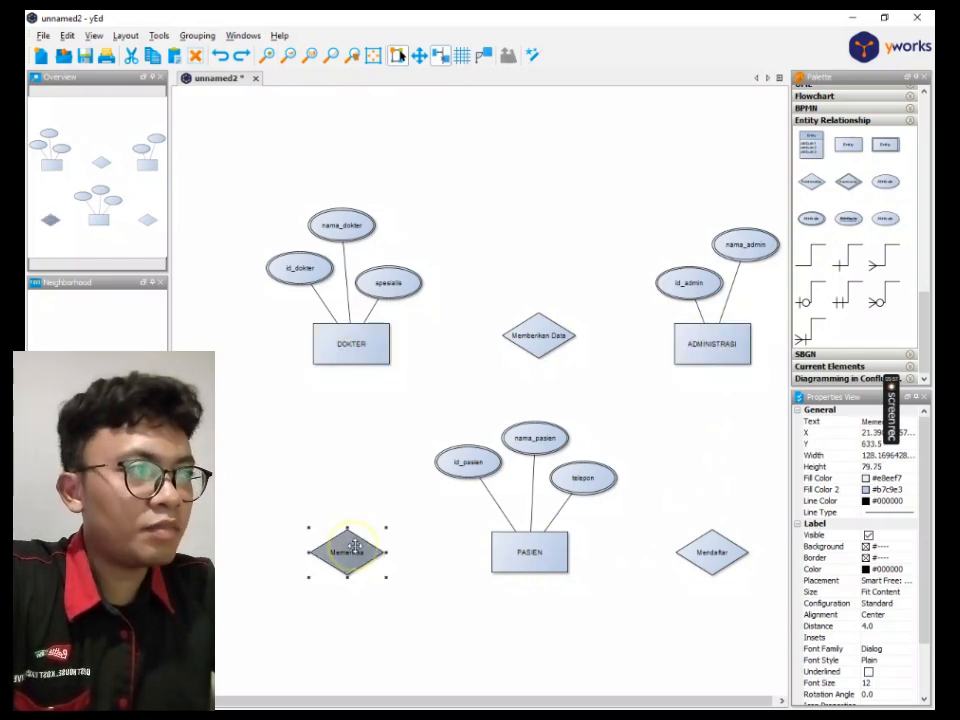
left_click(529, 558)
left_click(546, 591)
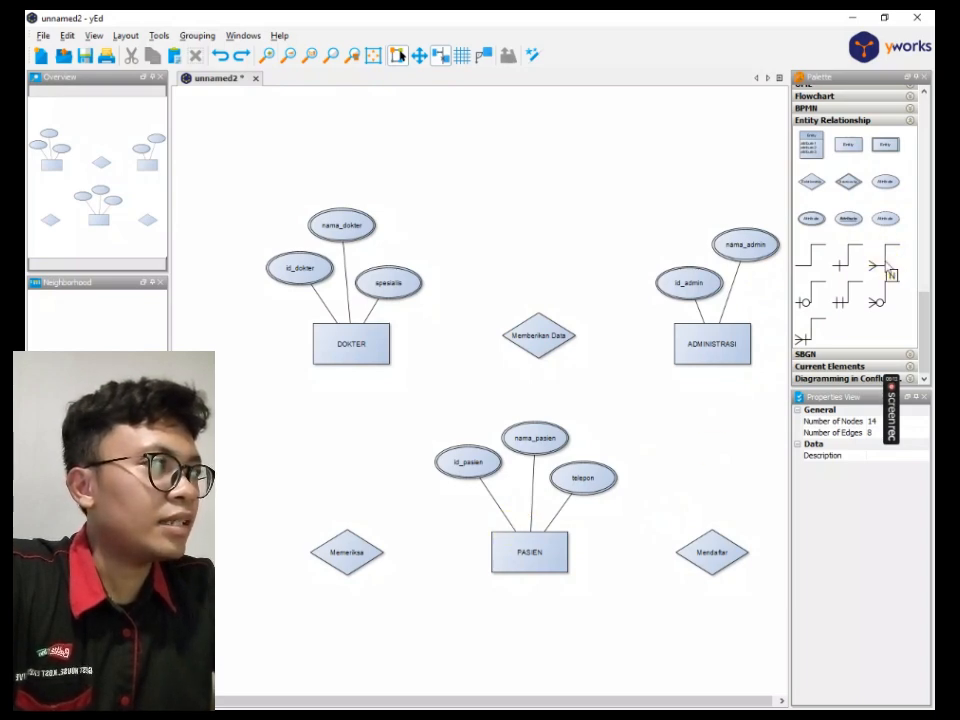
left_click(888, 268)
left_click_drag(564, 561, 707, 557)
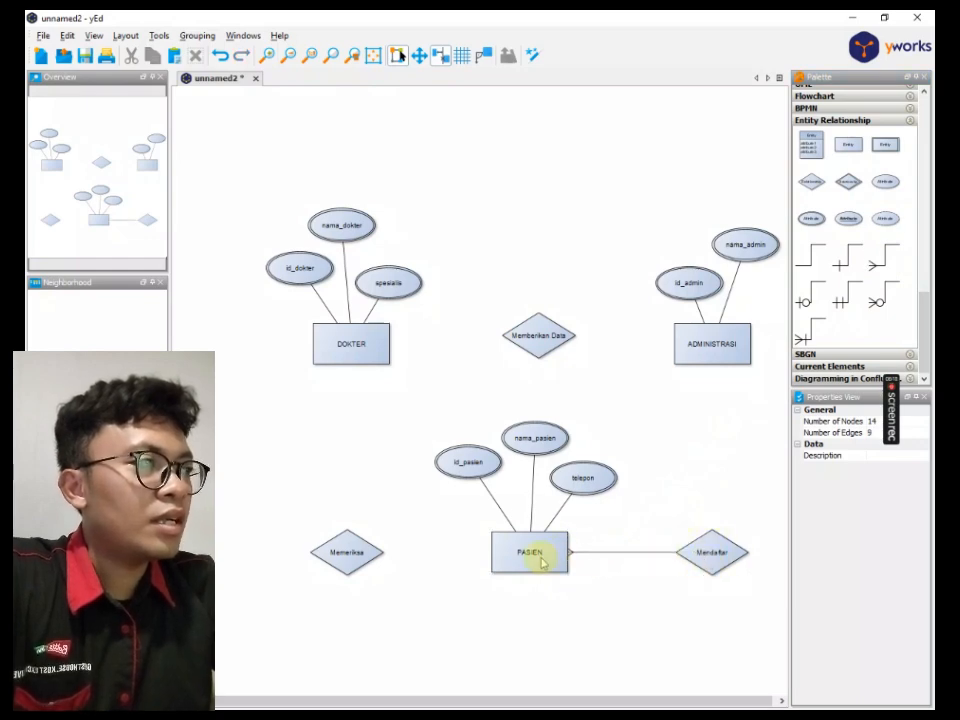
left_click(885, 258)
left_click_drag(718, 543, 760, 490)
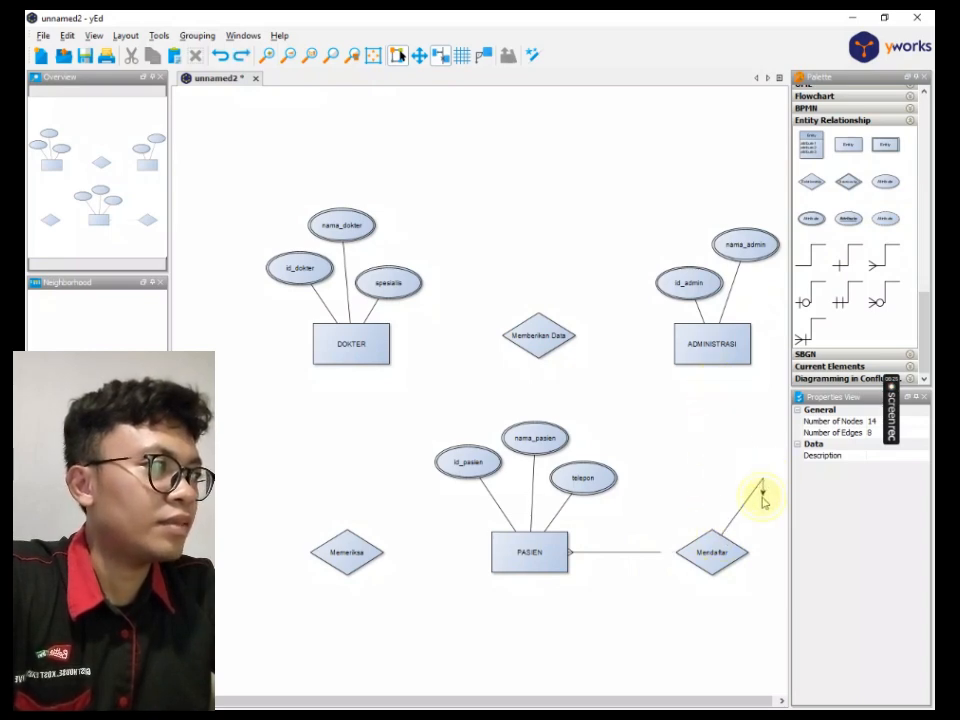
left_click(731, 558)
key("ctrl+z")
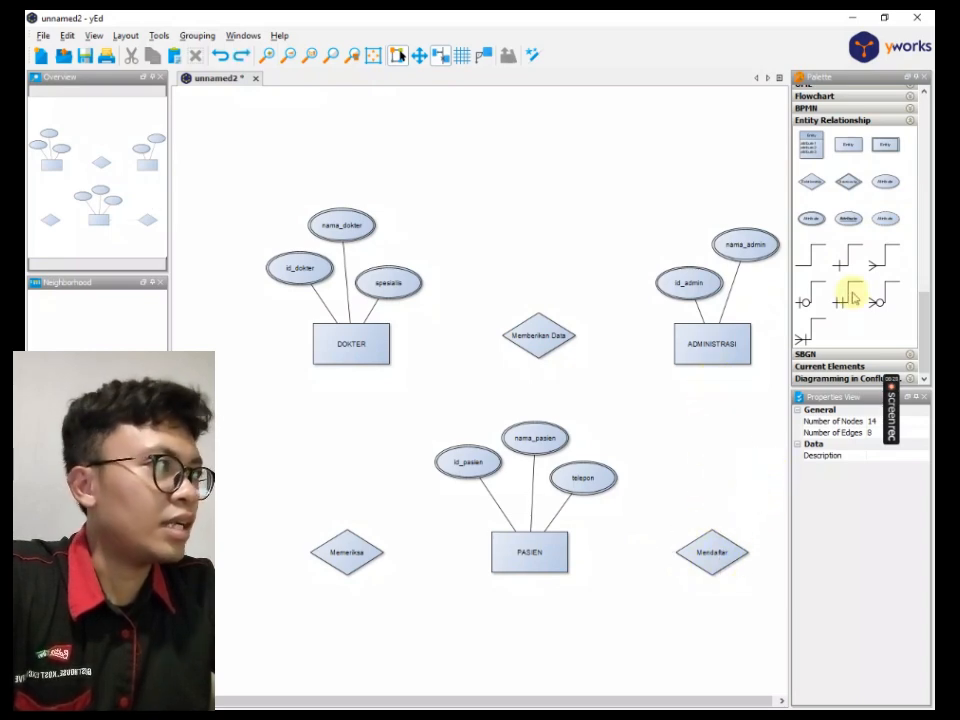
- Connect PASIEN and ADMINISTRASI to the Mendaftar relationship with many (N) edges, keeping each crow's foot at the entity end
left_click_drag(562, 557, 712, 357)
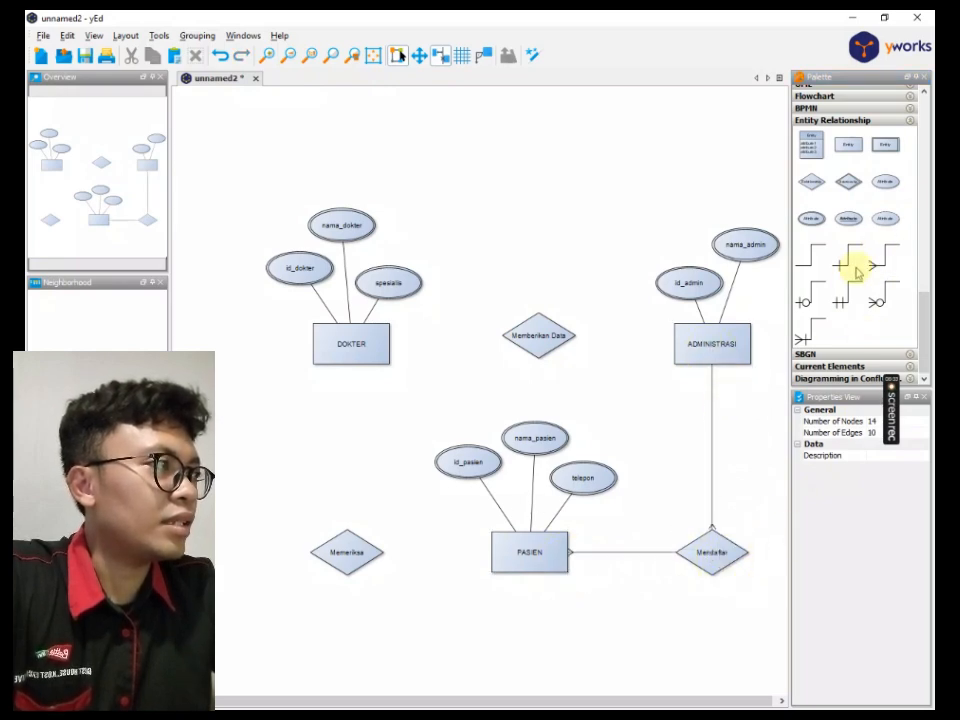
left_click(711, 450)
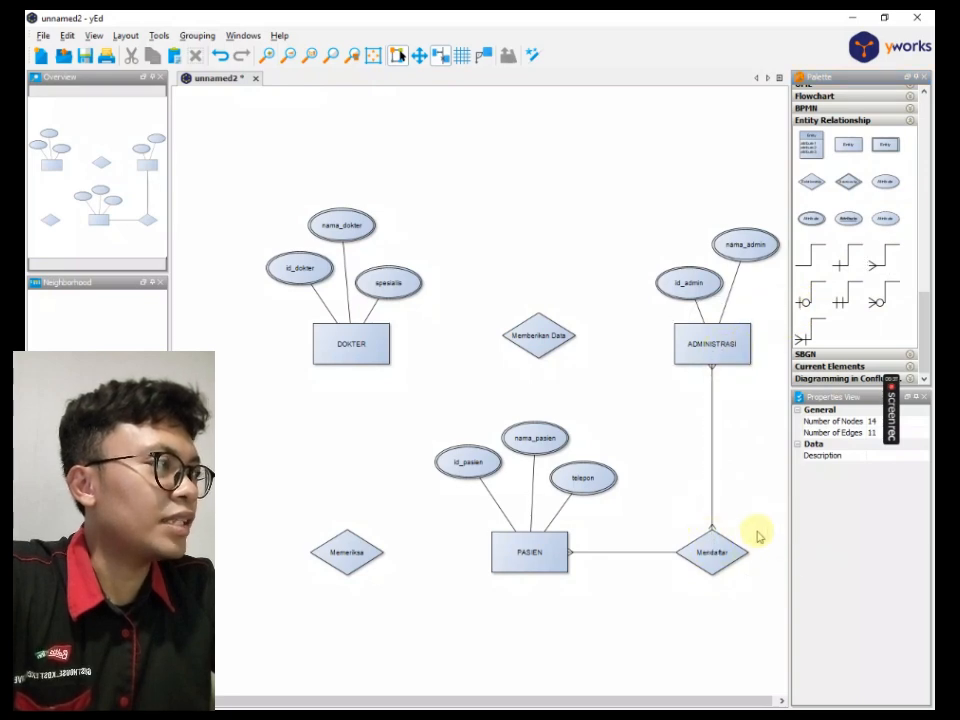
key("Delete")
left_click_drag(876, 270, 714, 561)
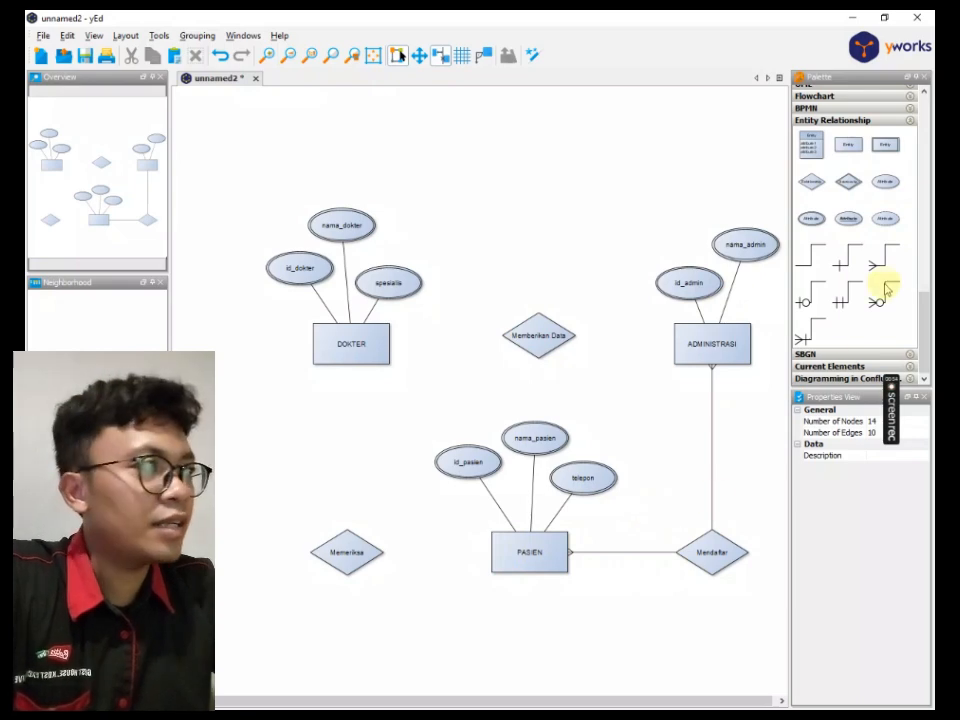
- Connect ADMINISTRASI and DOKTER to the Memberikan Data relationship with many (N) edges, crow's feet at the entities
left_click_drag(724, 347, 546, 343)
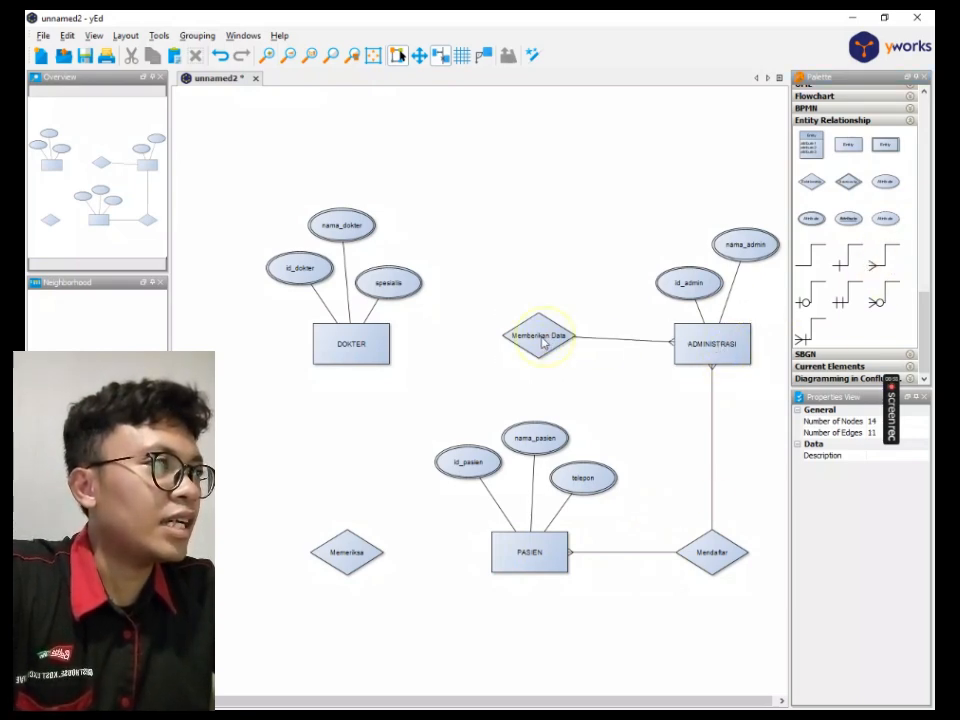
left_click(880, 258)
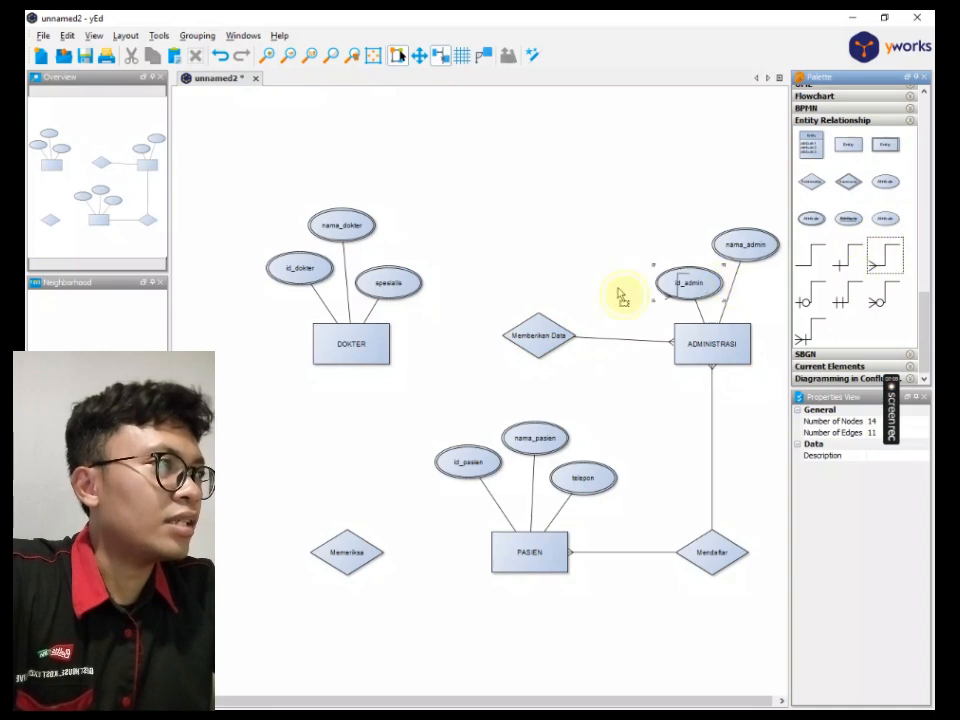
left_click_drag(349, 347, 546, 343)
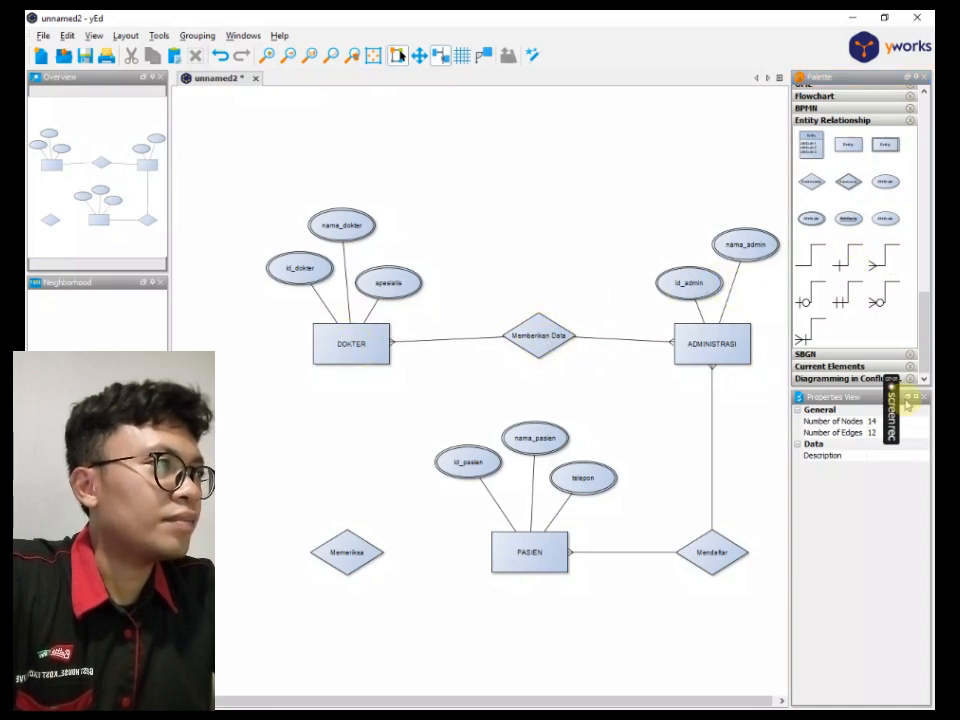
- Connect DOKTER and PASIEN to the Memeriksa relationship with many (N) edges, crow's feet at the entities
left_click(876, 260)
left_click_drag(369, 343, 356, 555)
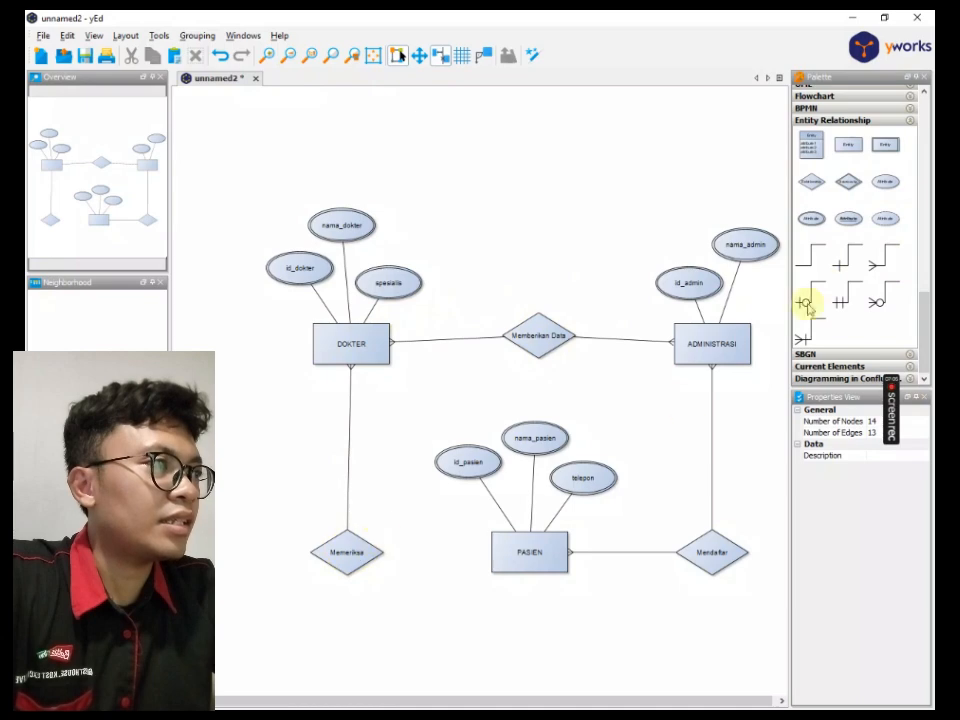
left_click(870, 259)
left_click(541, 555)
left_click_drag(541, 555, 354, 551)
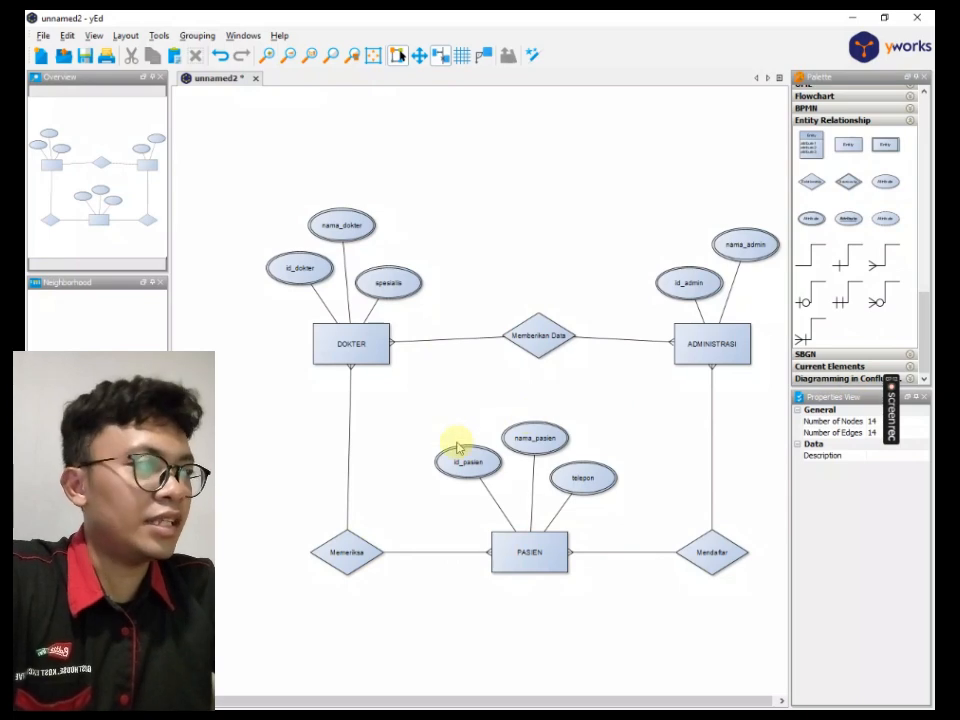
- Examine the PASIEN entity with its telepon, nama_pasien and id_pasien attributes in the connected diagram
scroll(627, 489, "down", 1)
scroll(630, 488, "up", 1)
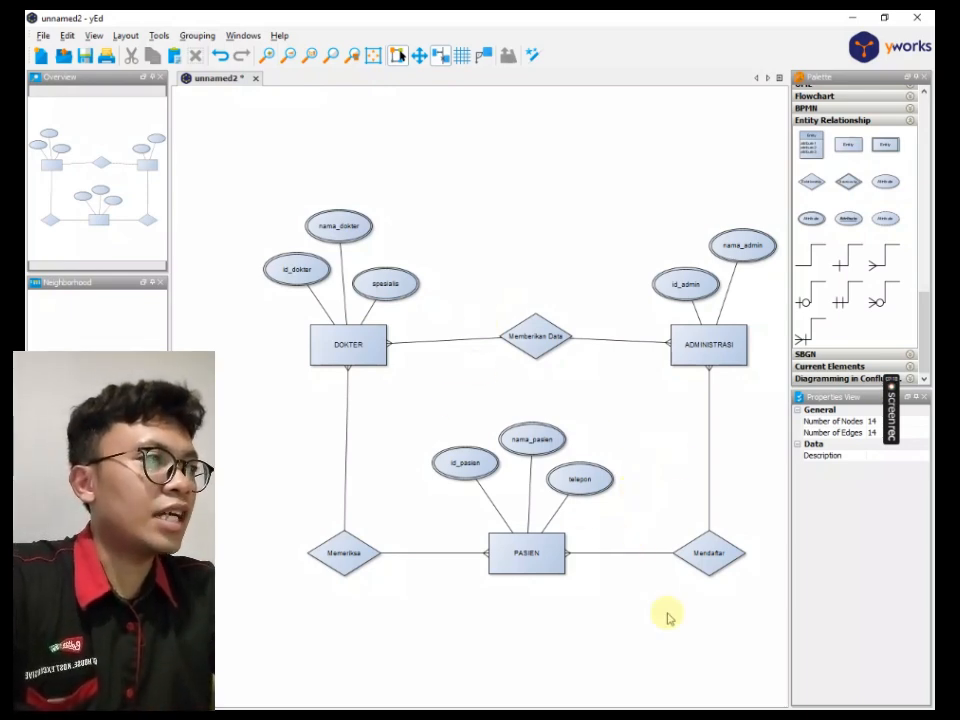
left_click(528, 562)
left_click(578, 482)
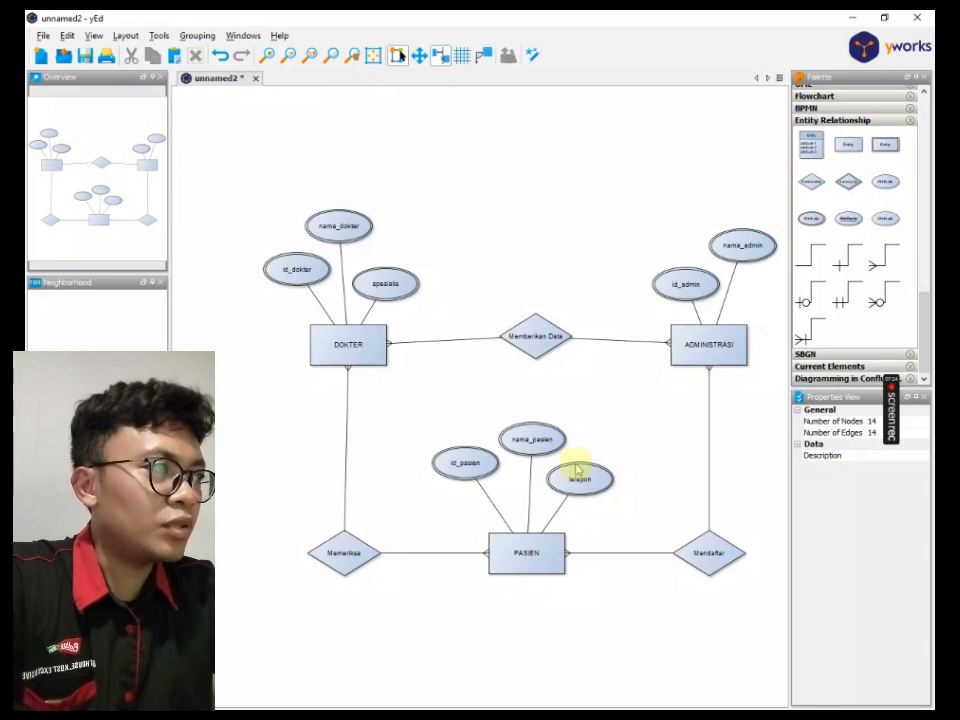
left_click(531, 439)
left_click(465, 463)
left_click(528, 553)
- Trace the Mendaftar relationship to ADMINISTRASI and examine its id_admin and nama_admin attributes
left_click(711, 553)
left_click(690, 360)
left_click(645, 372)
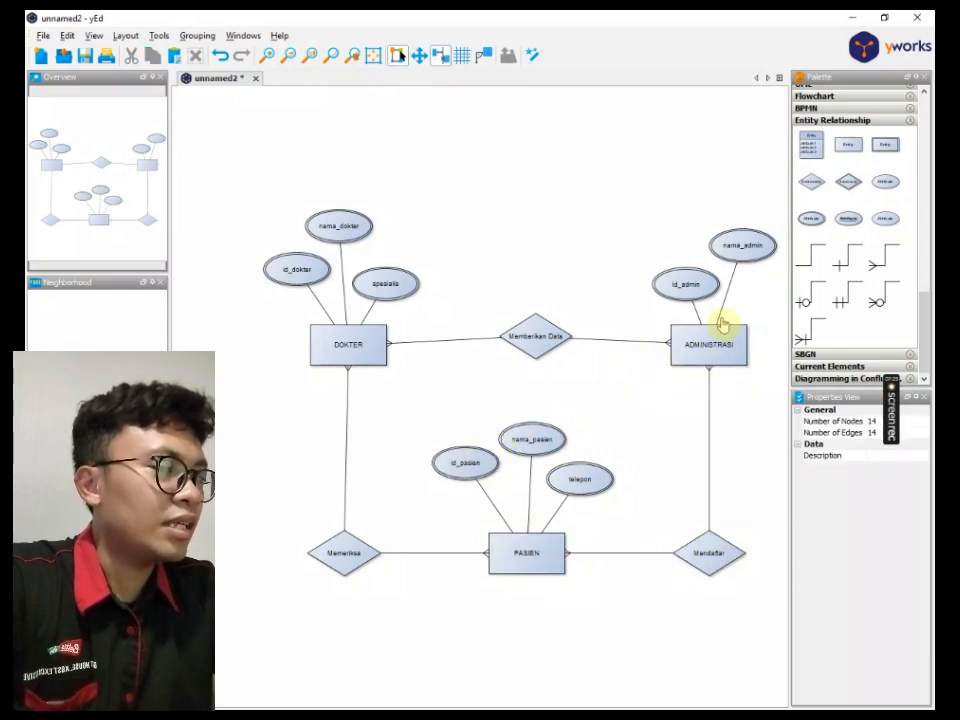
left_click(688, 285)
left_click(741, 246)
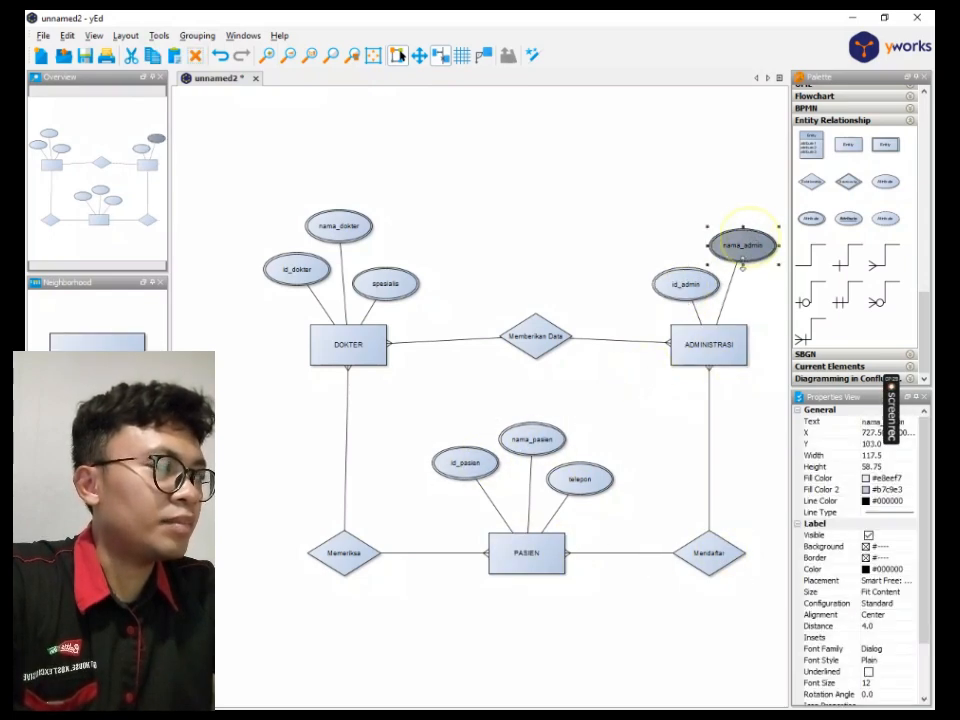
left_click(743, 402)
left_click(712, 358)
left_click(697, 403)
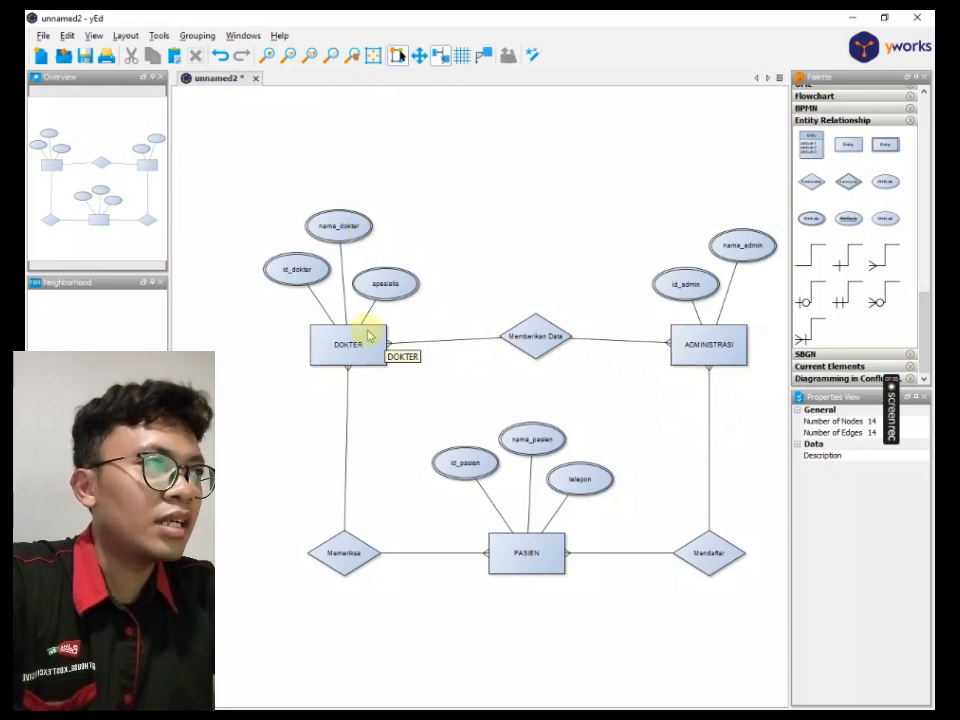
- Trace the Memberikan Data relationship between ADMINISTRASI and DOKTER and the Memeriksa relationship between DOKTER and PASIEN
left_click(536, 336)
left_click(354, 356)
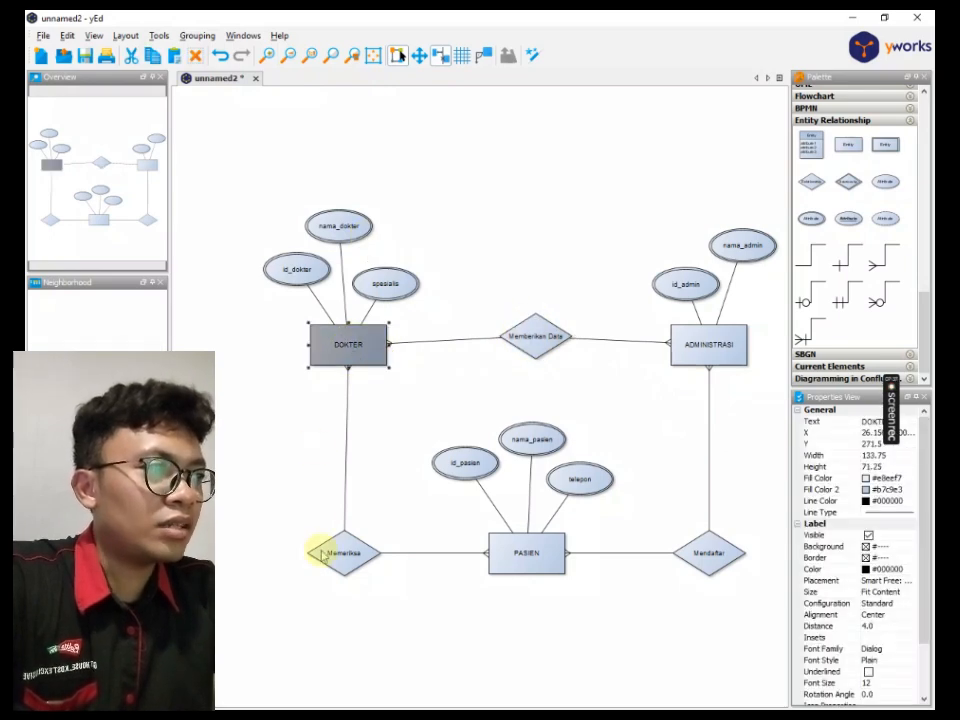
left_click(411, 569)
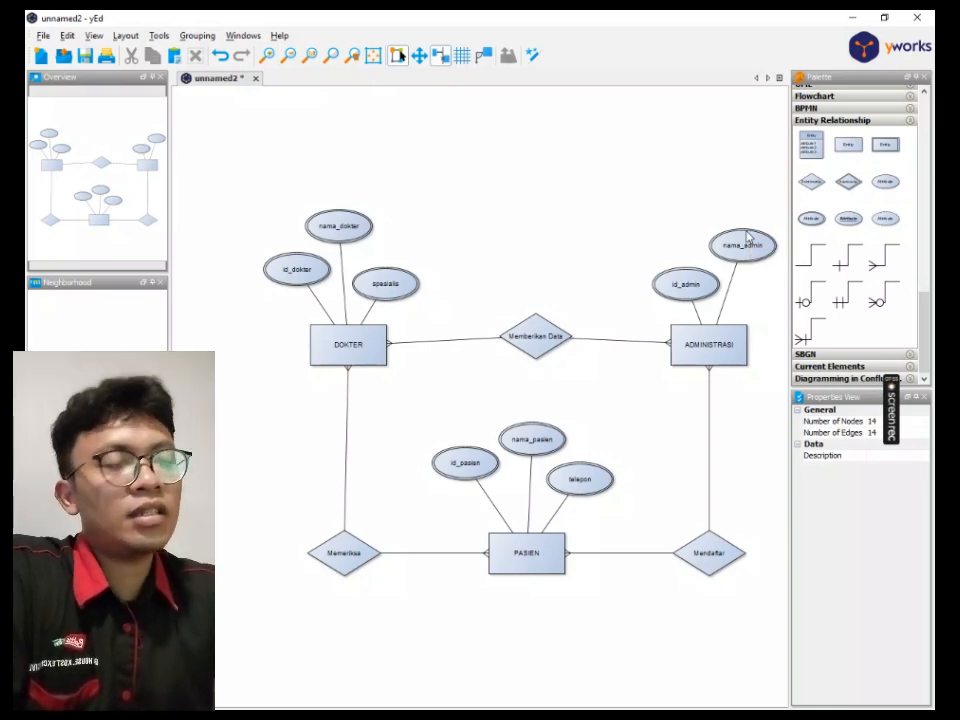
left_click(716, 364)
left_click(362, 350)
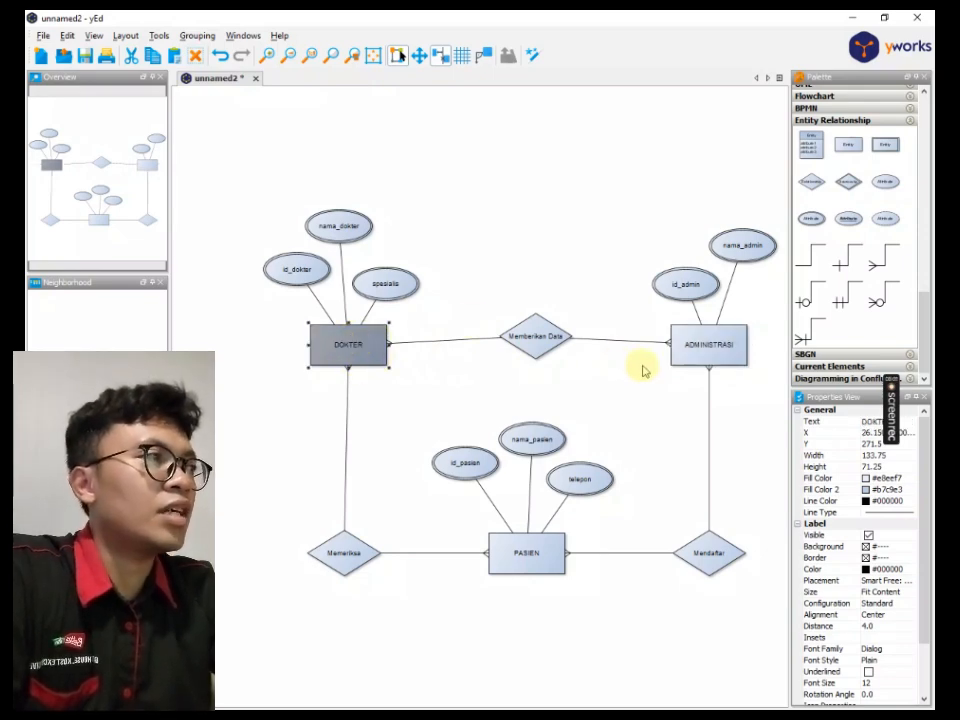
left_click(672, 360)
left_click(345, 355)
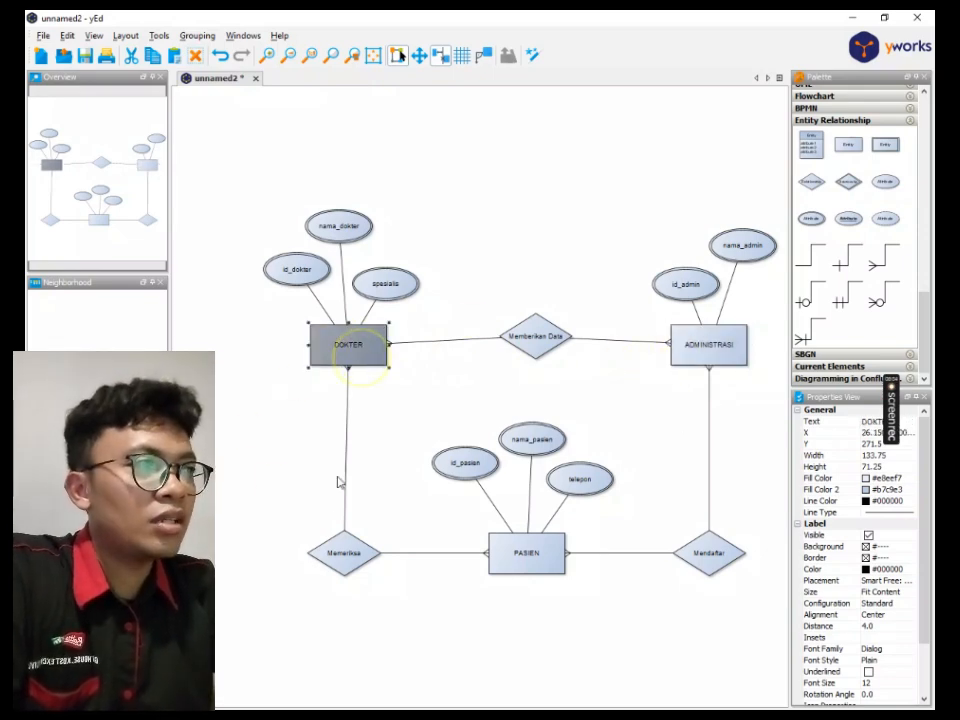
left_click(535, 560)
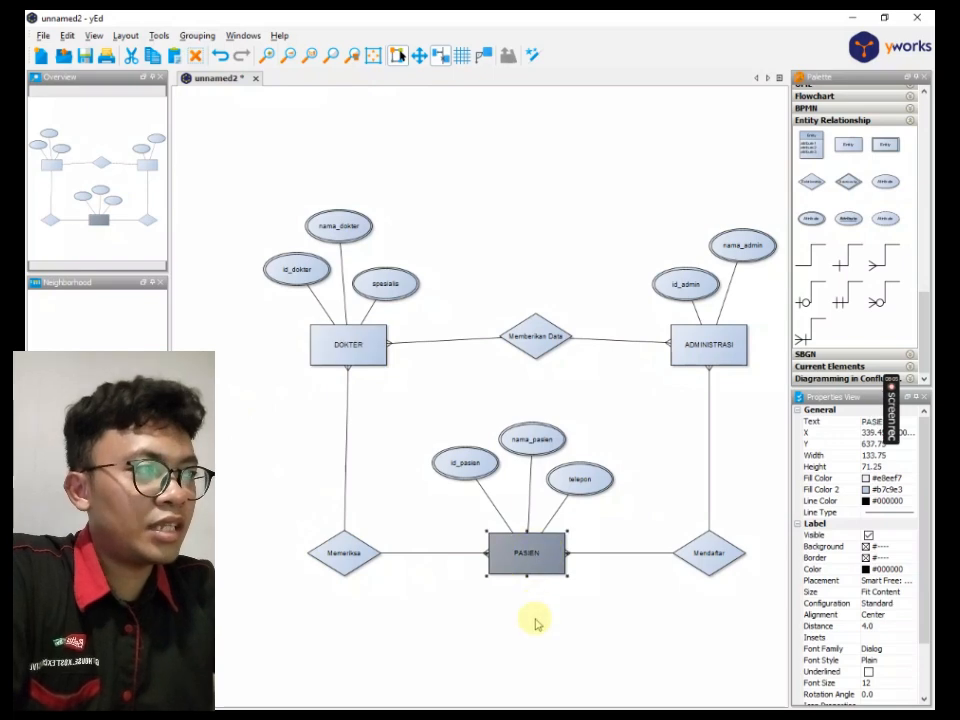
left_click(534, 612)
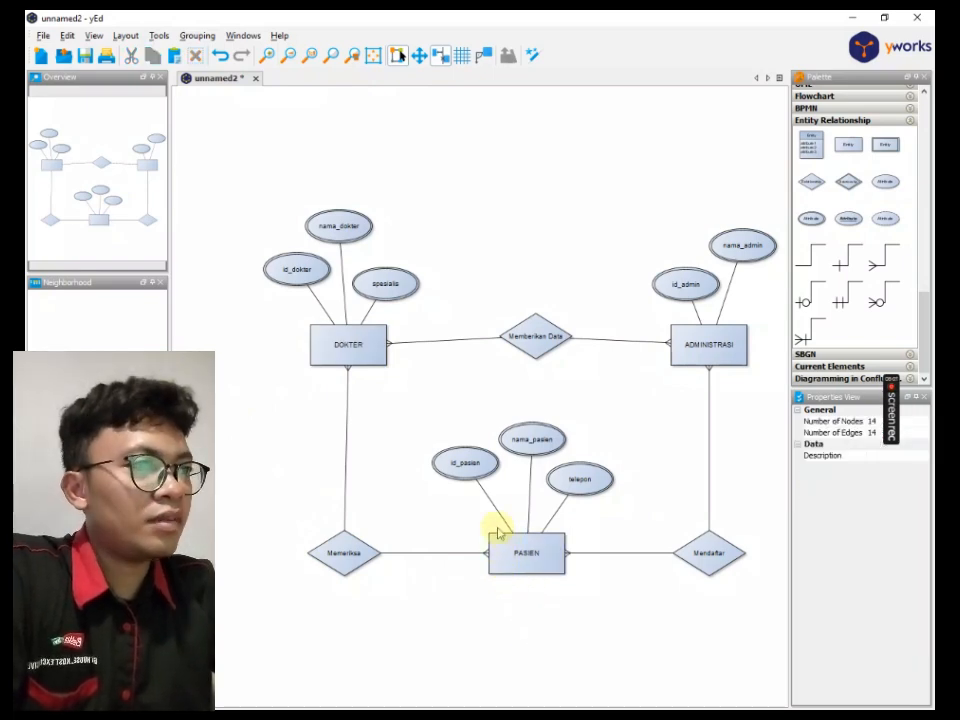
scroll(613, 469, "down", 1)
scroll(678, 521, "up", 1)
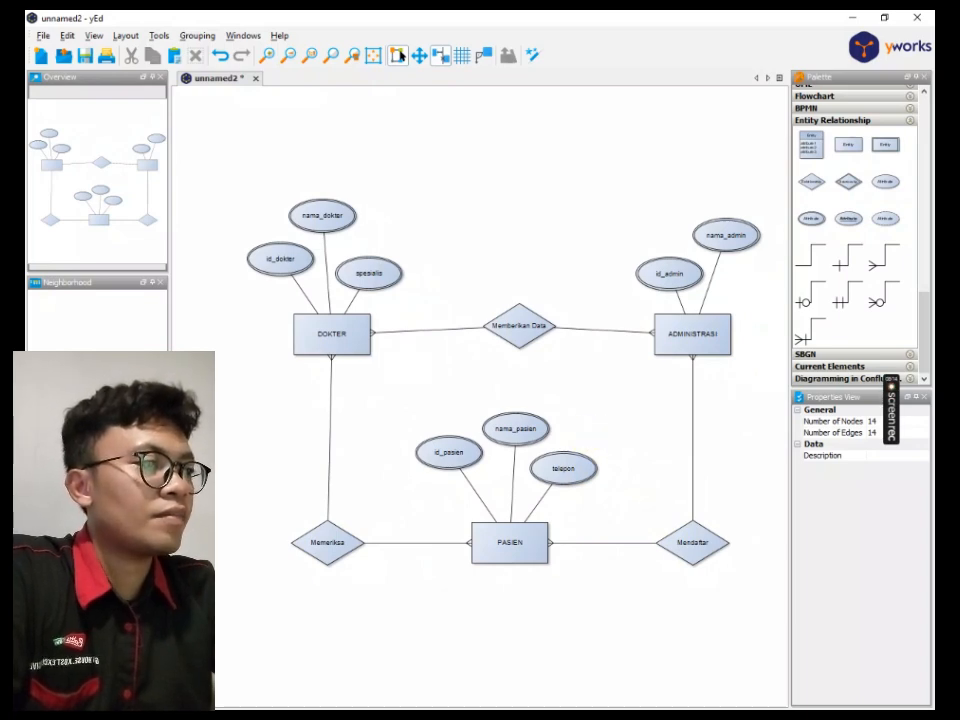
- Check the Memo Notepad notes and the assignment PDF against the diagram, and switch back to yEd
mouse_move(388, 716)
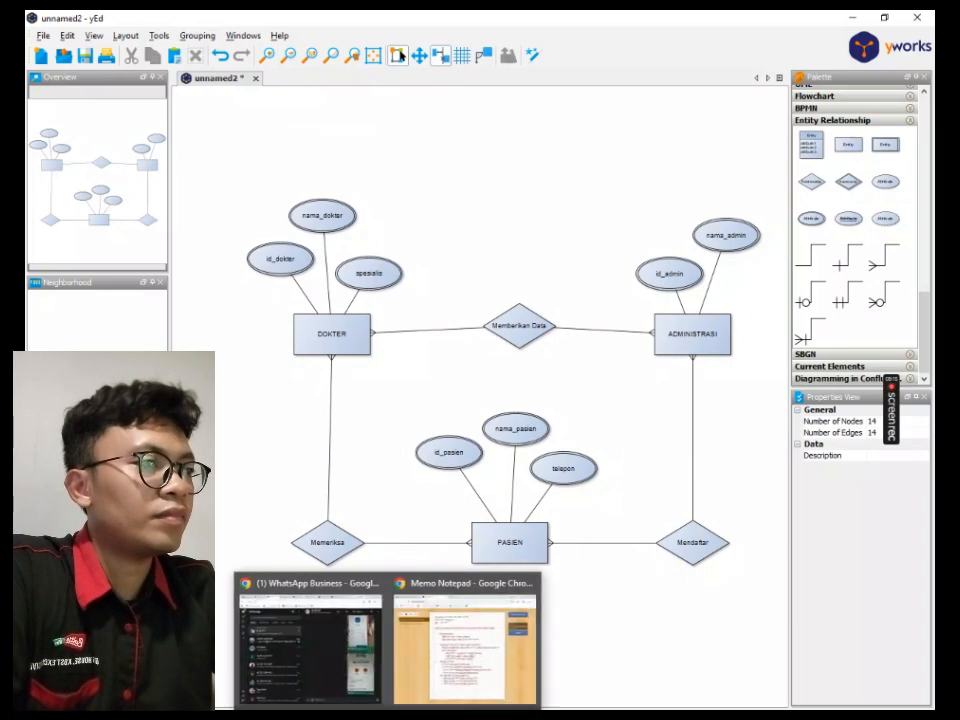
left_click(400, 698)
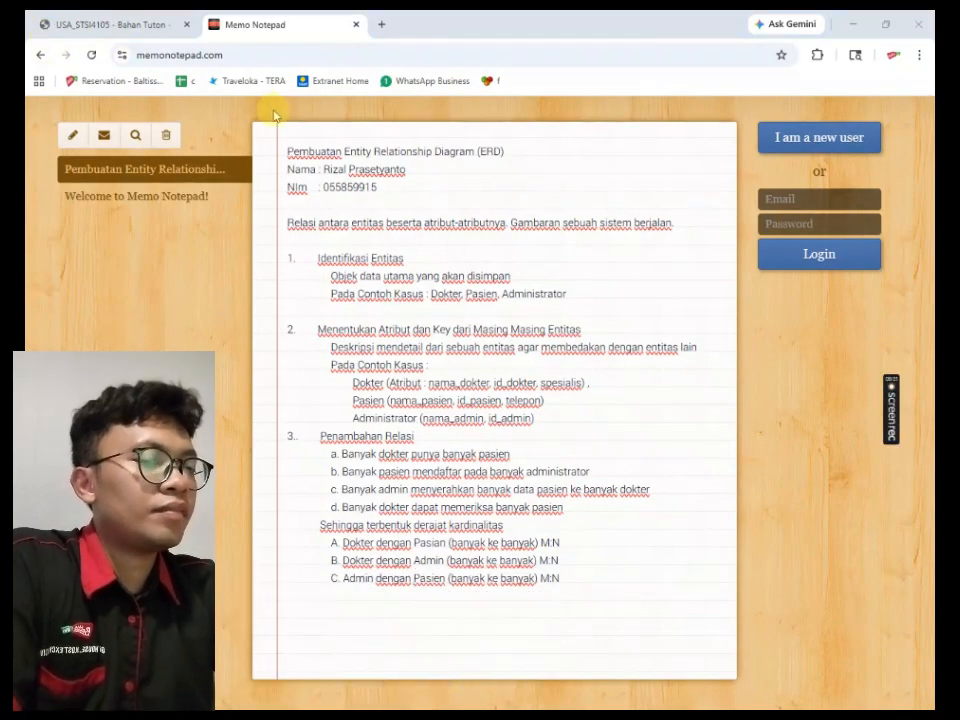
left_click(178, 25)
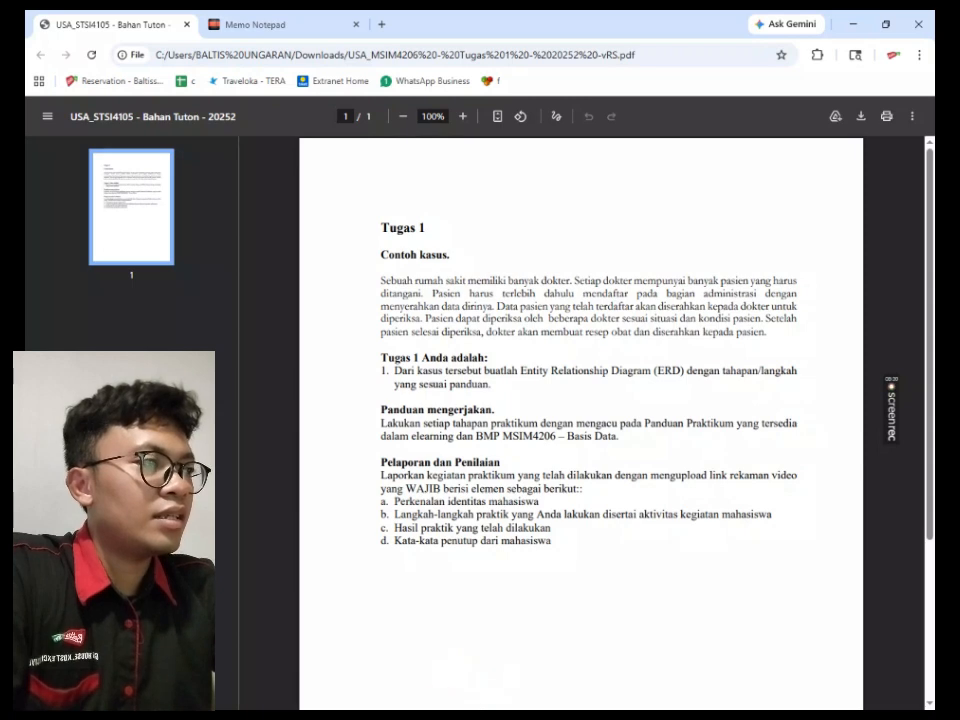
key("alt+Tab")
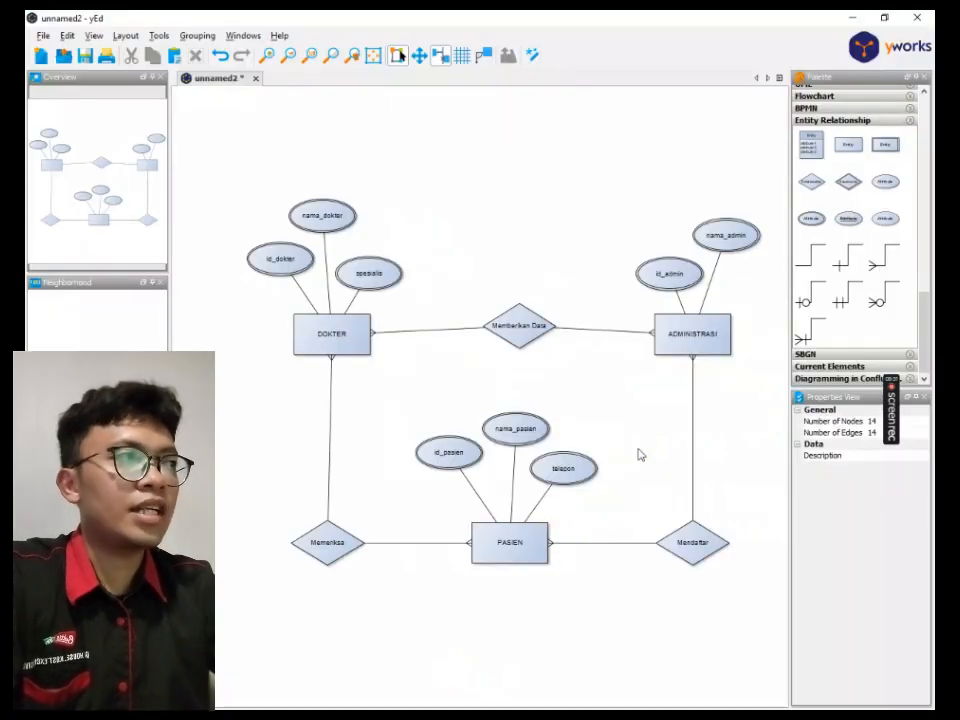